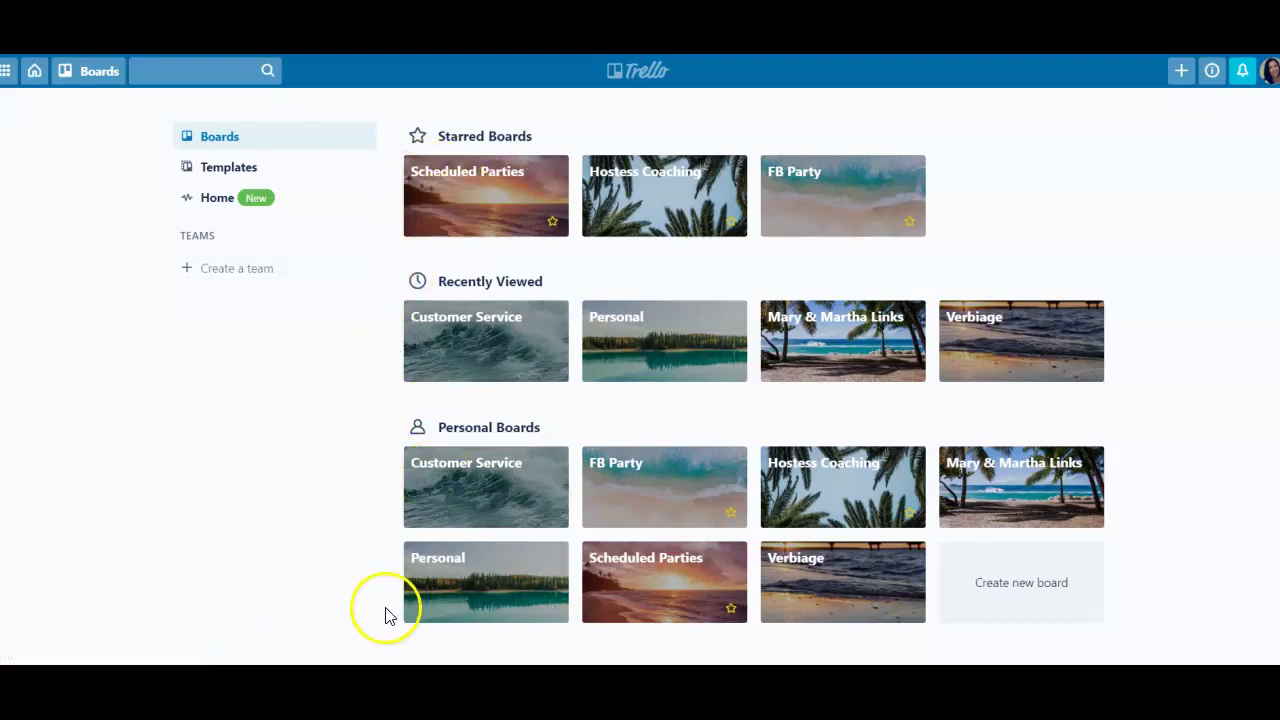
Step: On the Scheduled Parties board, archive the two dated host cards in the 5/15-5/18 list and the list itself
{"action": "left_click", "coordinate": [458, 200]}
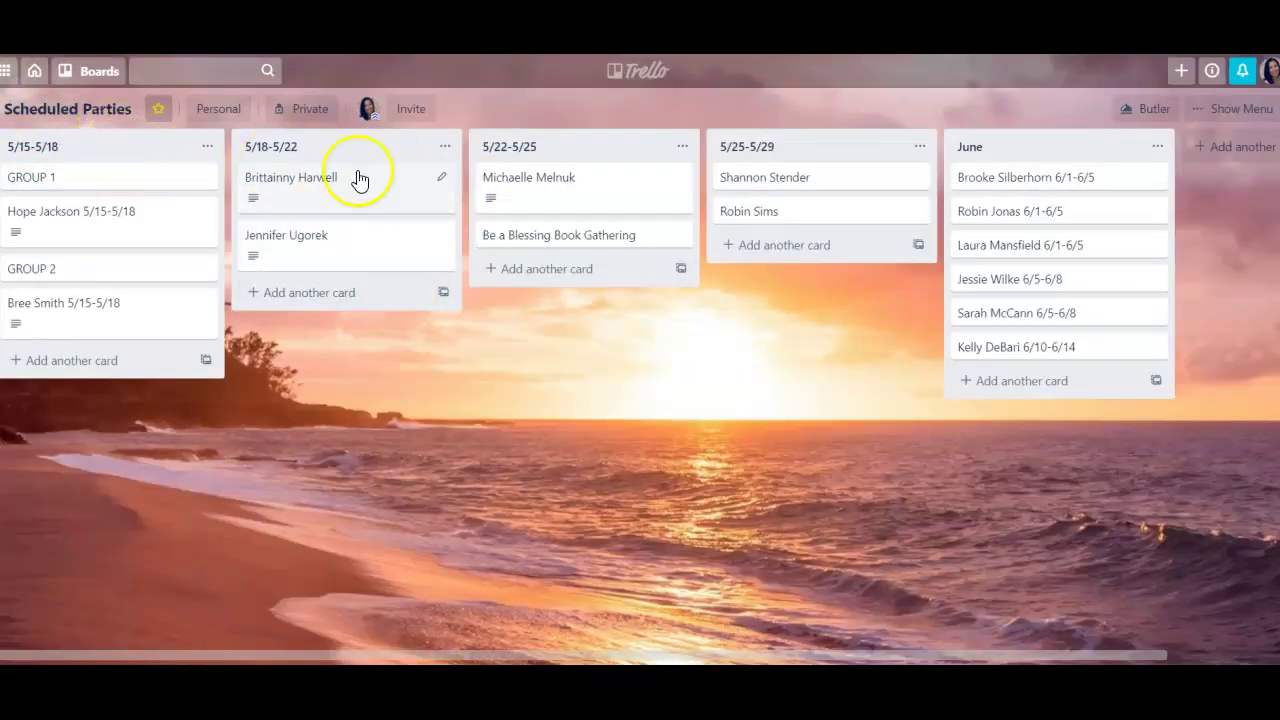
{"action": "left_click_drag", "start_coordinate": [329, 152], "coordinate": [258, 150]}
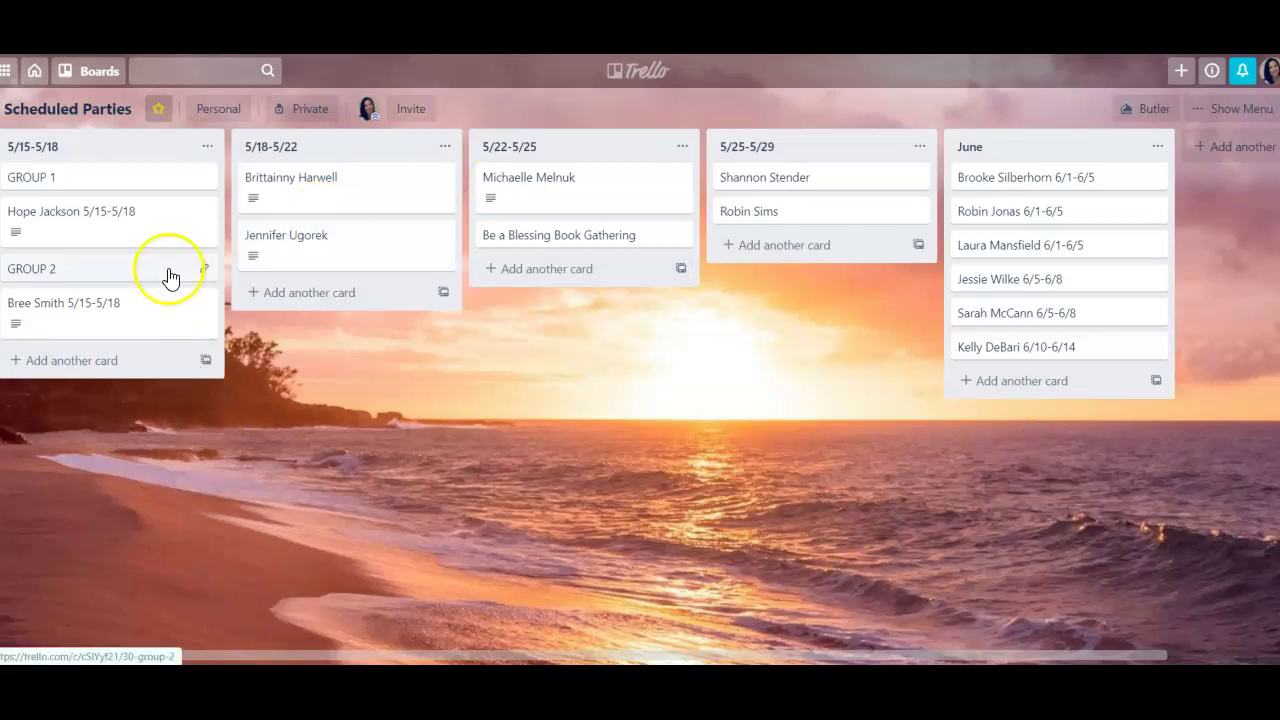
{"action": "left_click", "coordinate": [208, 215]}
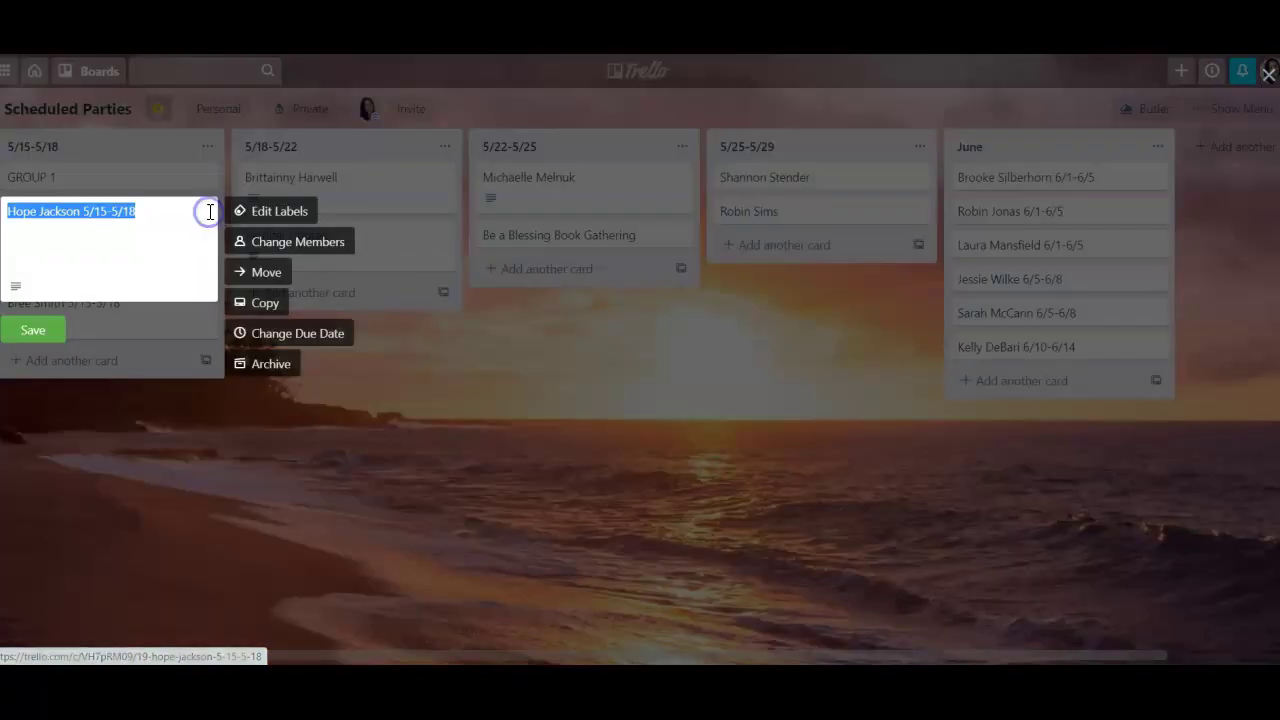
{"action": "left_click", "coordinate": [270, 365]}
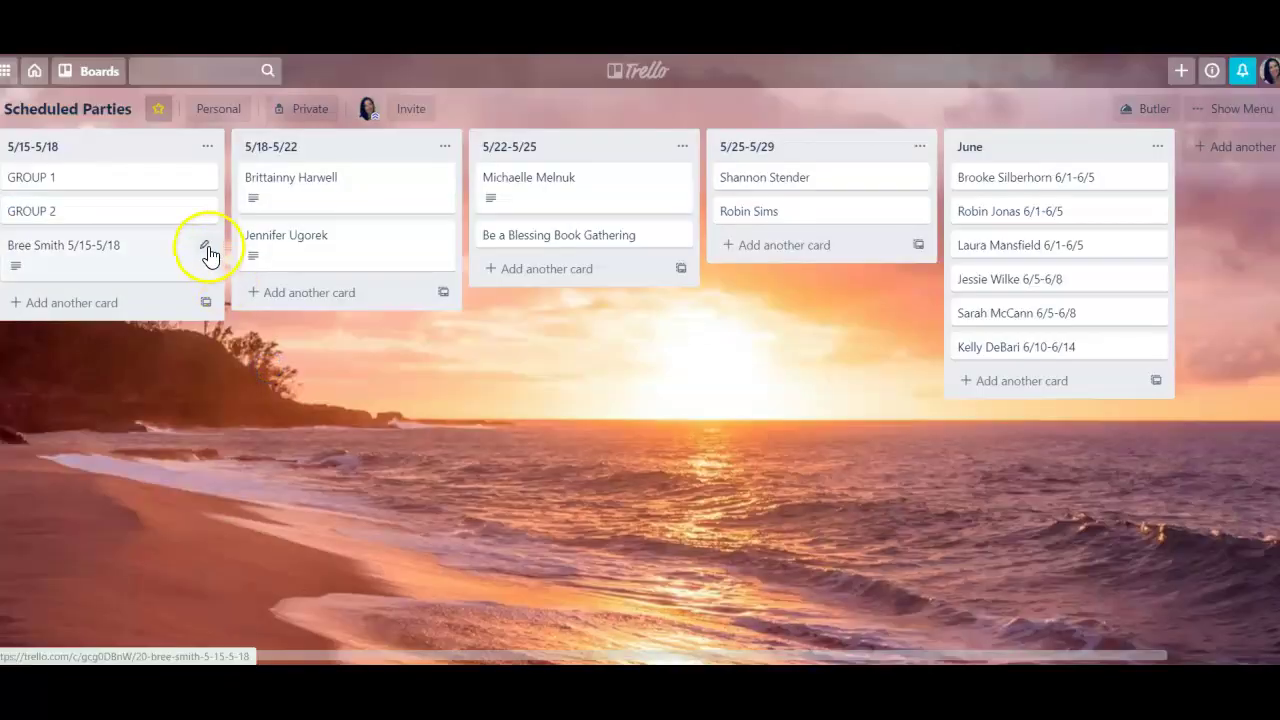
{"action": "left_click", "coordinate": [206, 246]}
{"action": "left_click", "coordinate": [270, 400]}
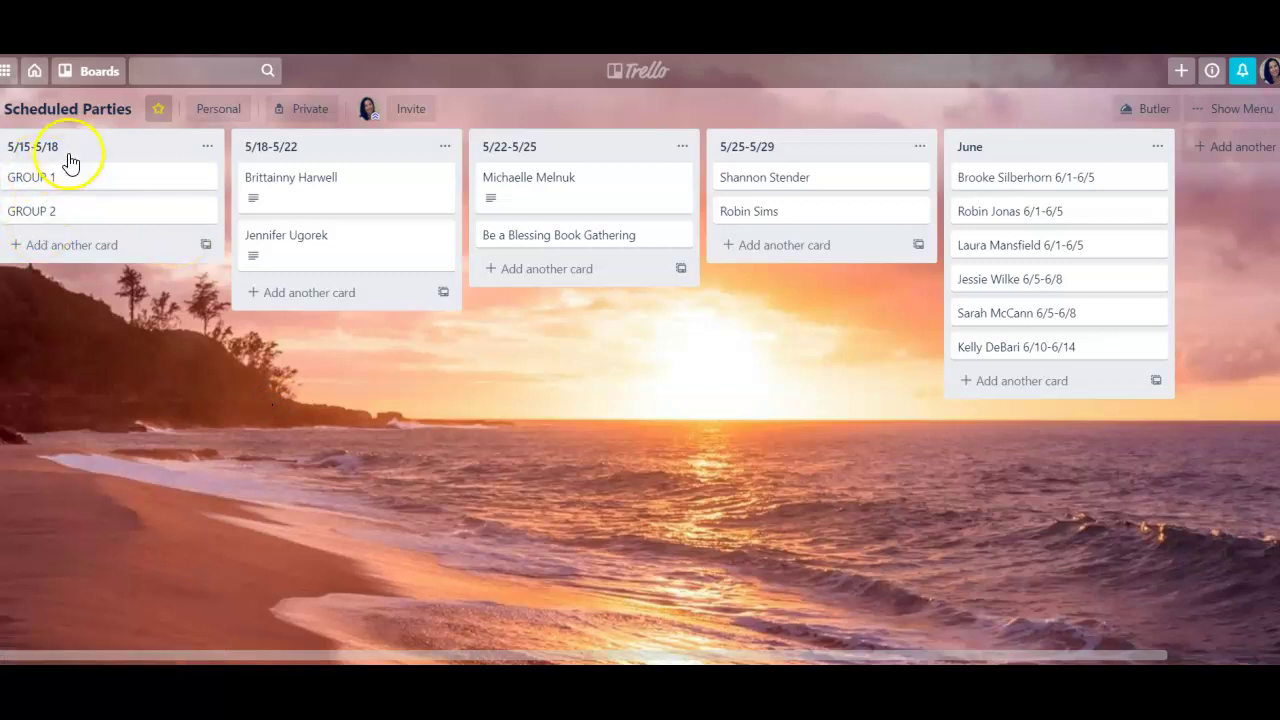
{"action": "left_click", "coordinate": [207, 146]}
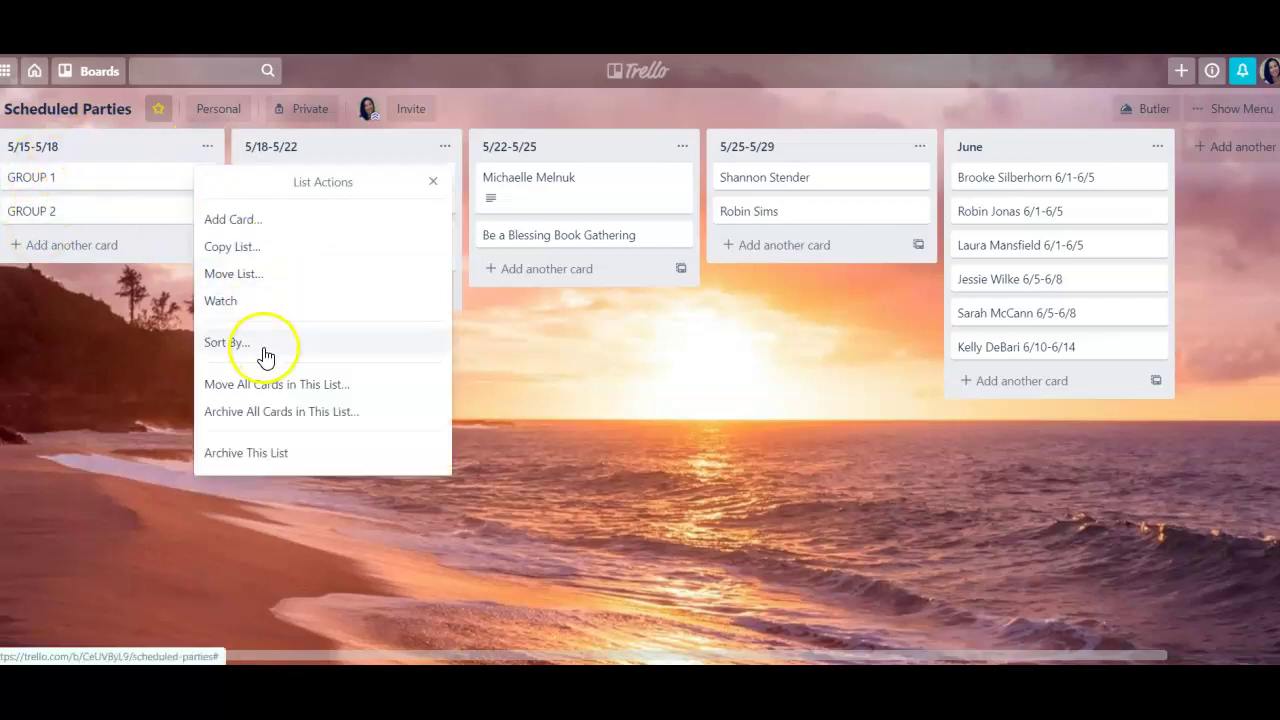
{"action": "left_click", "coordinate": [268, 459]}
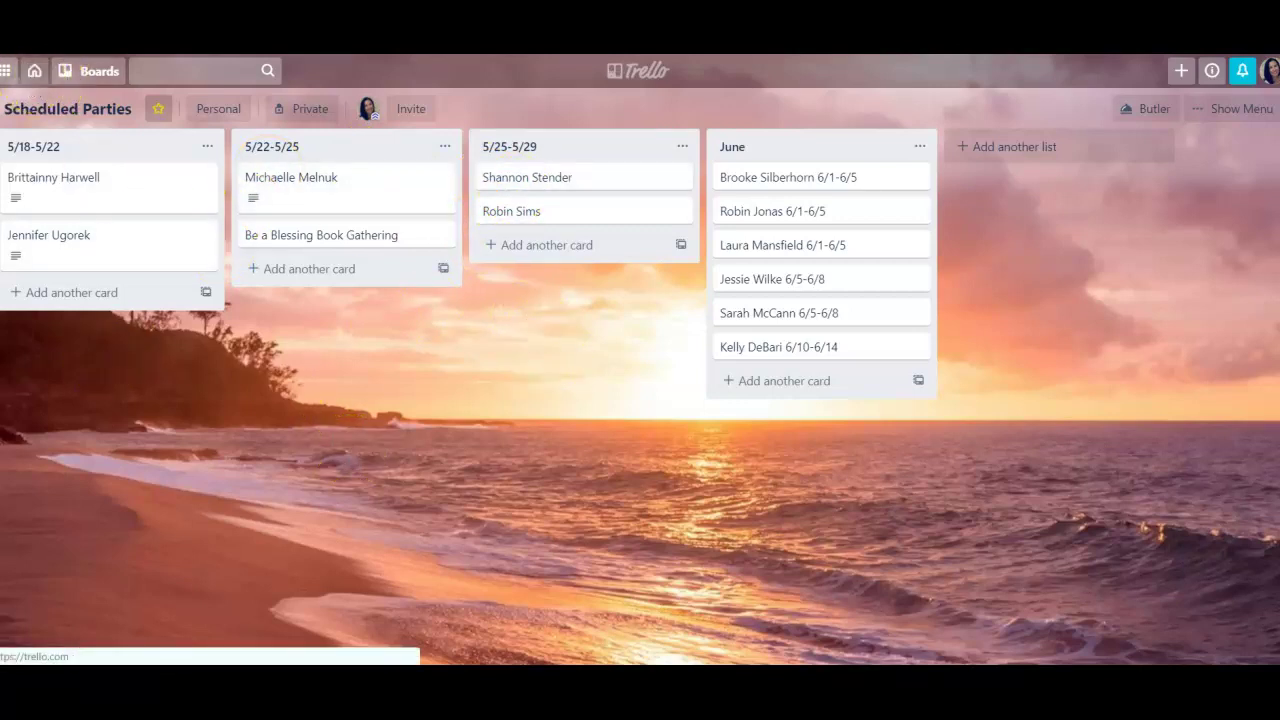
Step: Open the Hostess Coaching board and select the full message text of the Feeler Post card, leaving the card unedited
{"action": "left_click", "coordinate": [34, 70]}
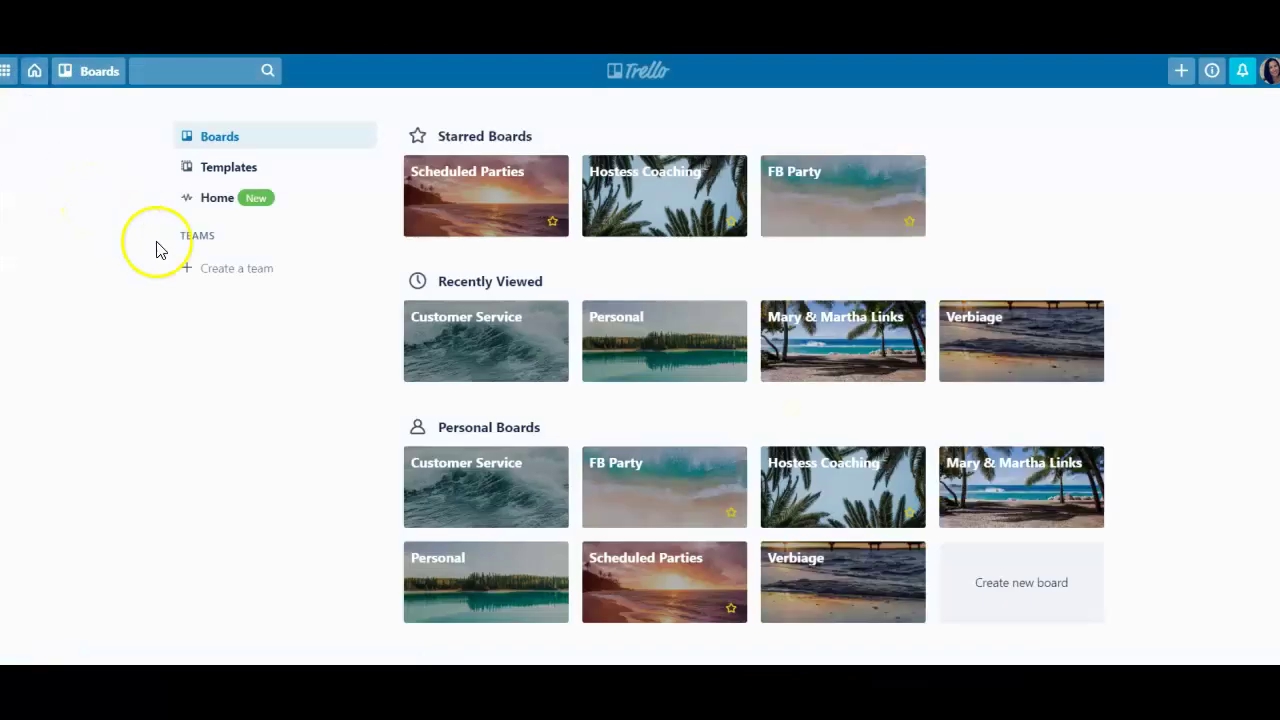
{"action": "left_click", "coordinate": [676, 196]}
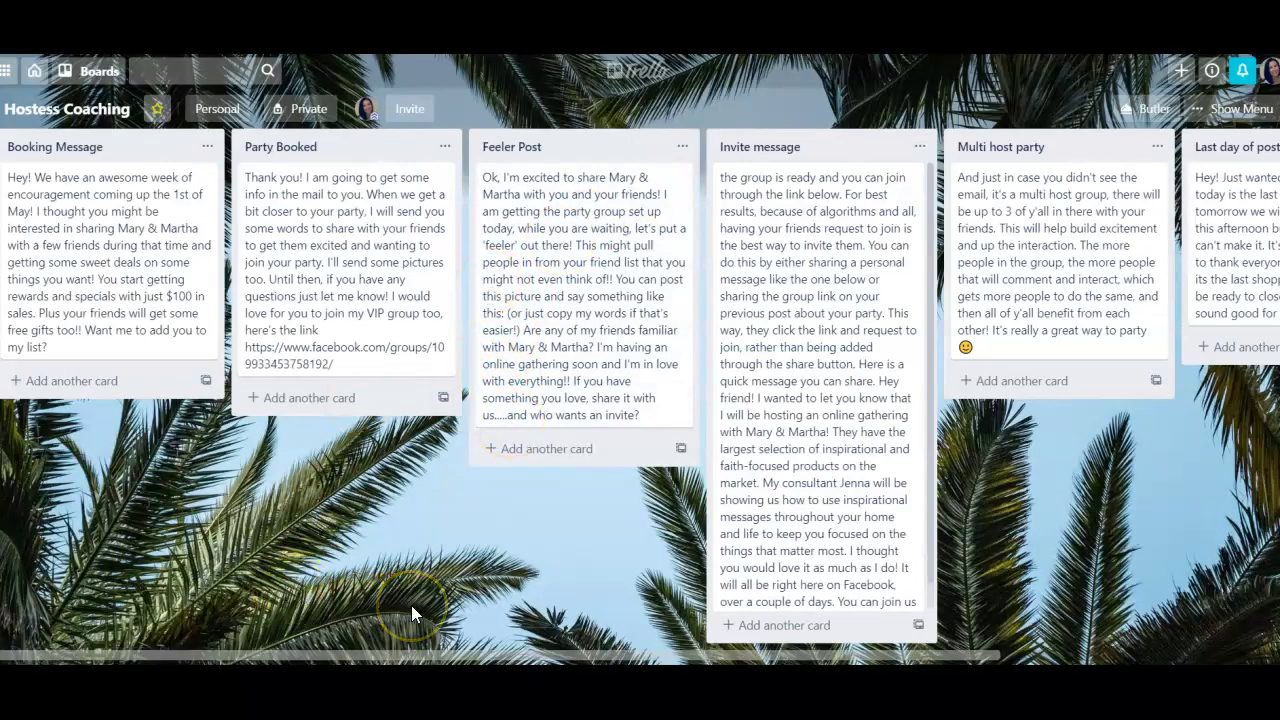
{"action": "left_click", "coordinate": [527, 316]}
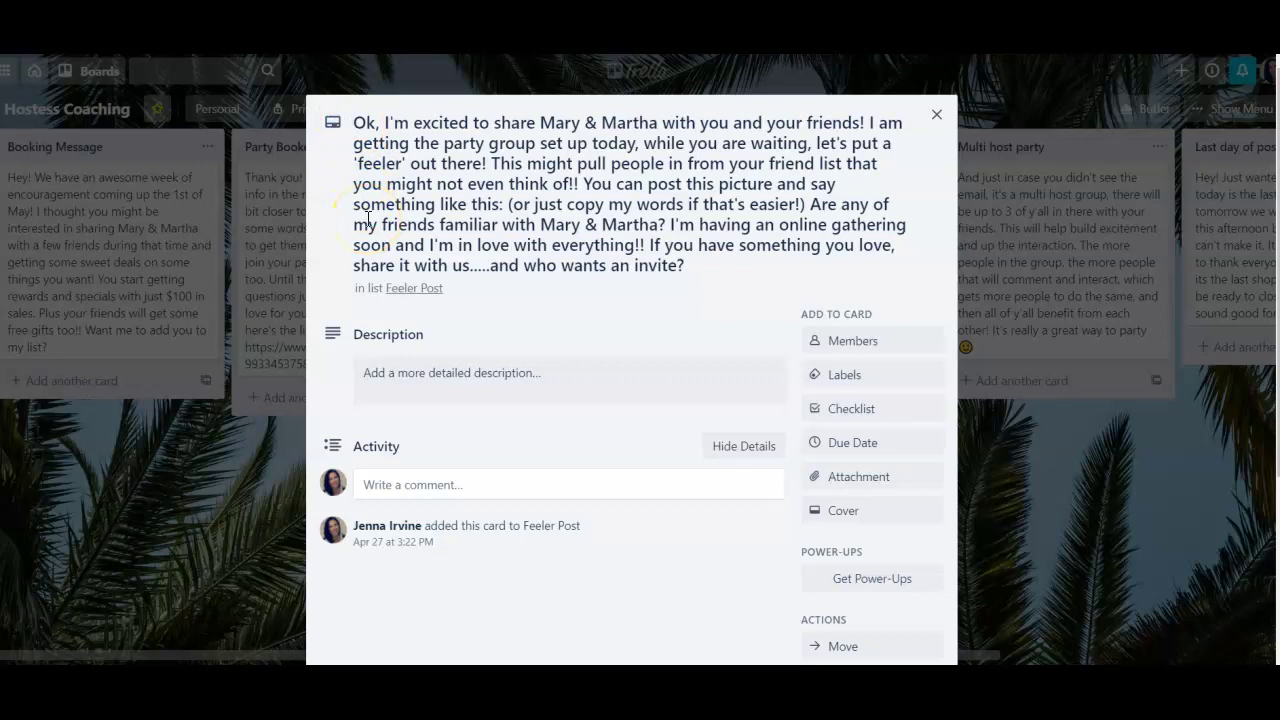
{"action": "left_click_drag", "start_coordinate": [340, 112], "coordinate": [733, 272]}
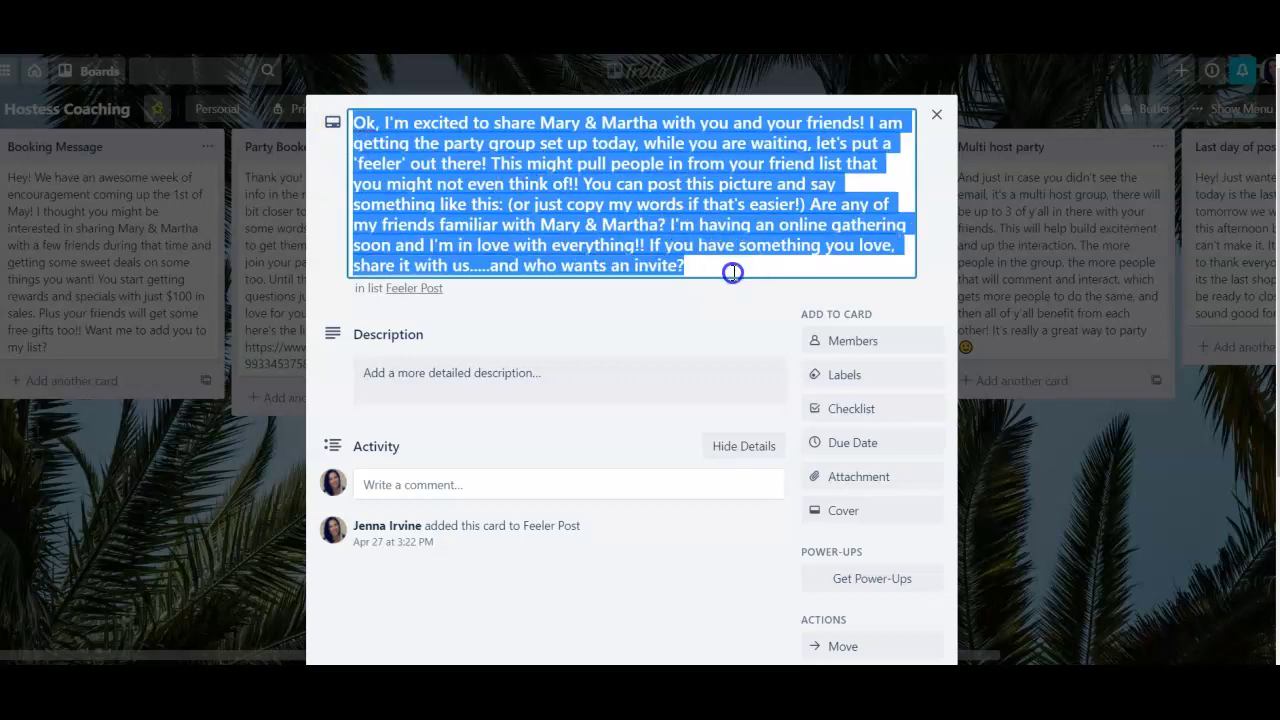
{"action": "left_click", "coordinate": [934, 114]}
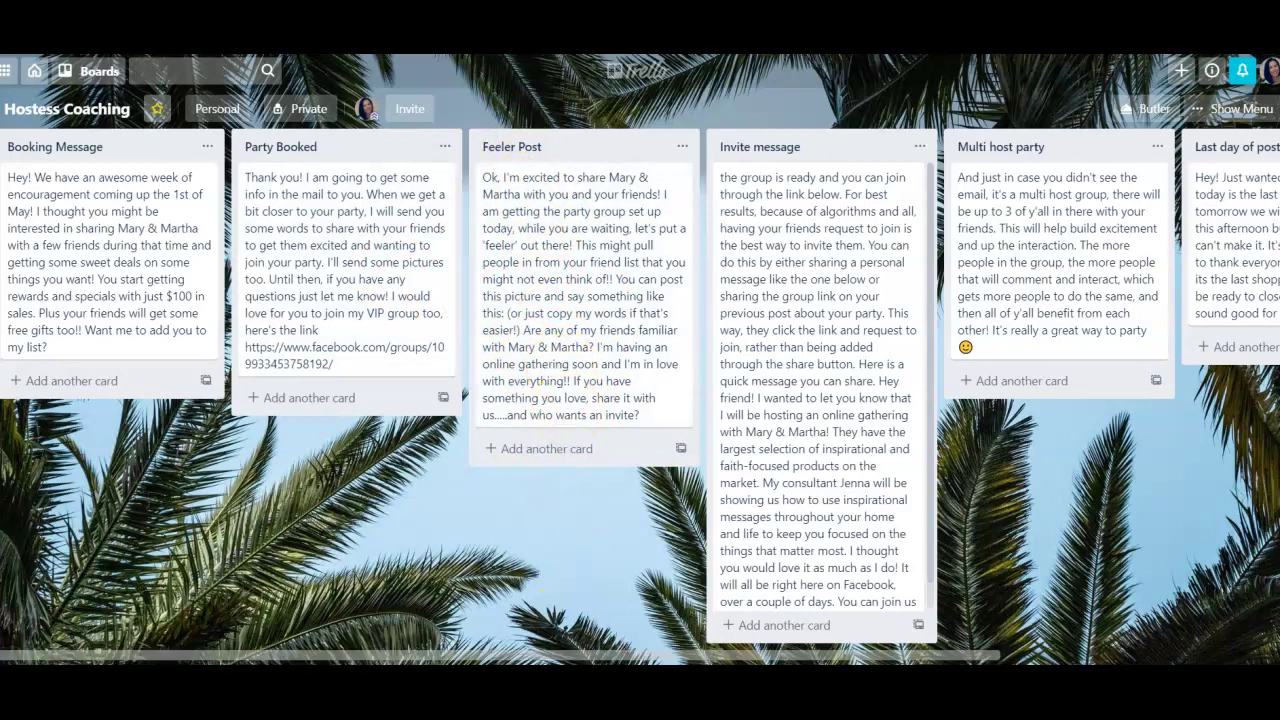
Step: Review the messages in the Invite message, Multi host party and Last day of posts message lists
{"action": "scroll", "coordinate": [800, 397], "scroll_direction": "down", "scroll_amount": 1}
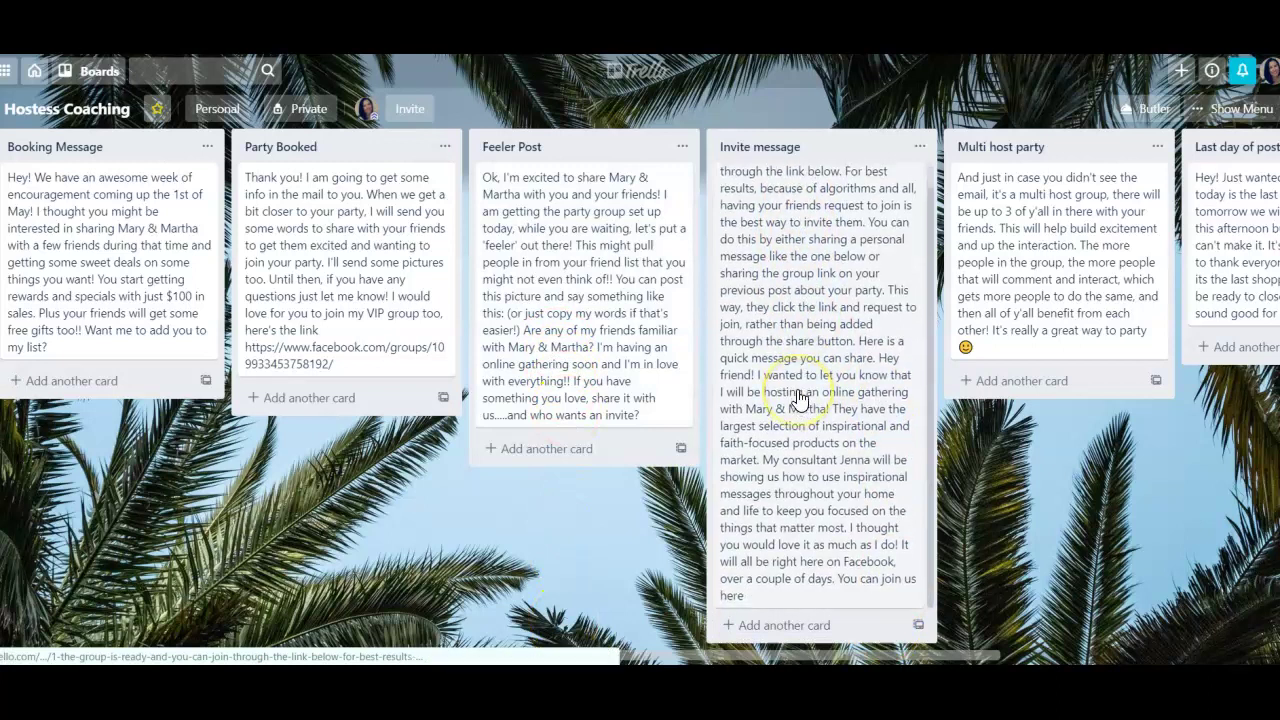
{"action": "scroll", "coordinate": [800, 397], "scroll_direction": "up", "scroll_amount": 1}
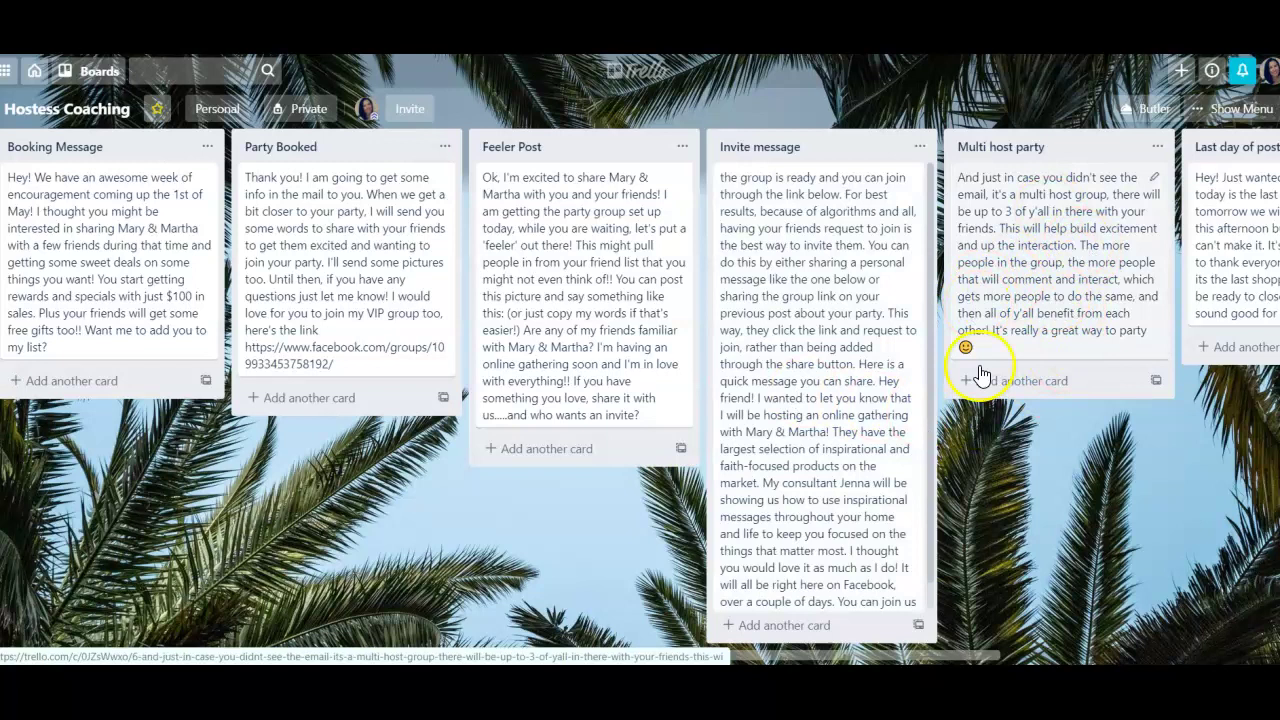
{"action": "left_click_drag", "start_coordinate": [1095, 508], "coordinate": [909, 516]}
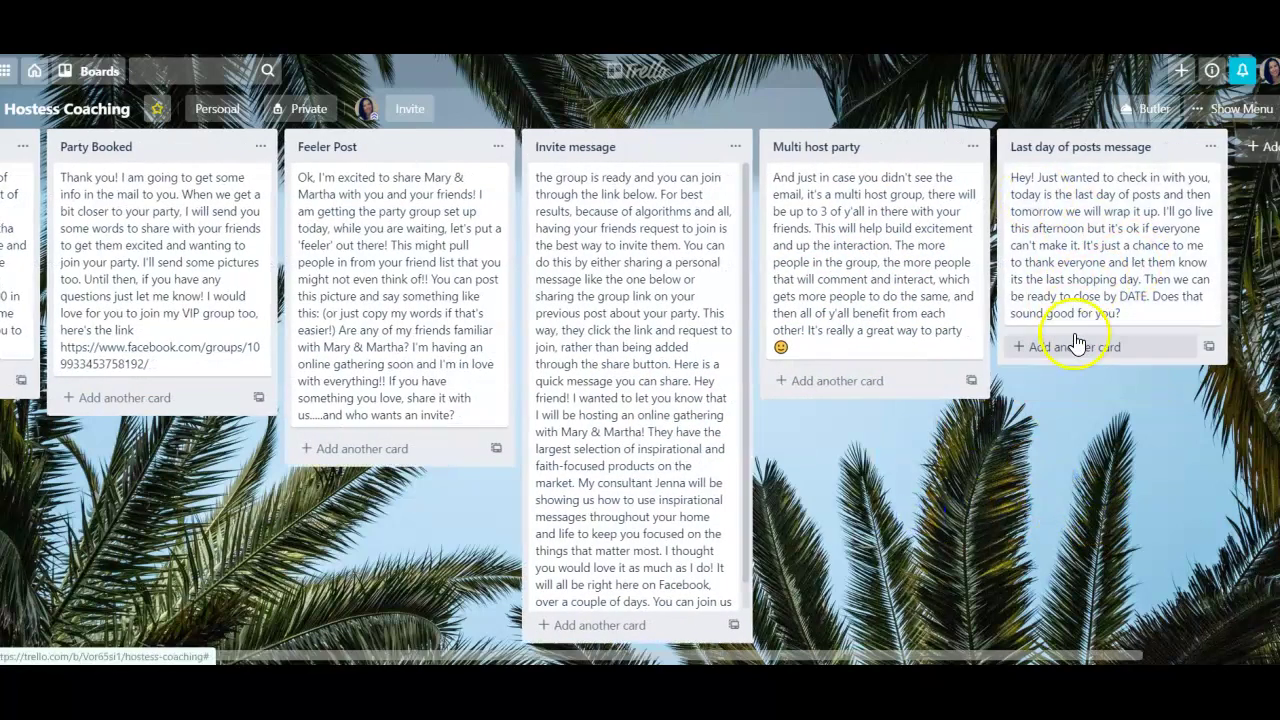
{"action": "left_click_drag", "start_coordinate": [921, 567], "coordinate": [1139, 543]}
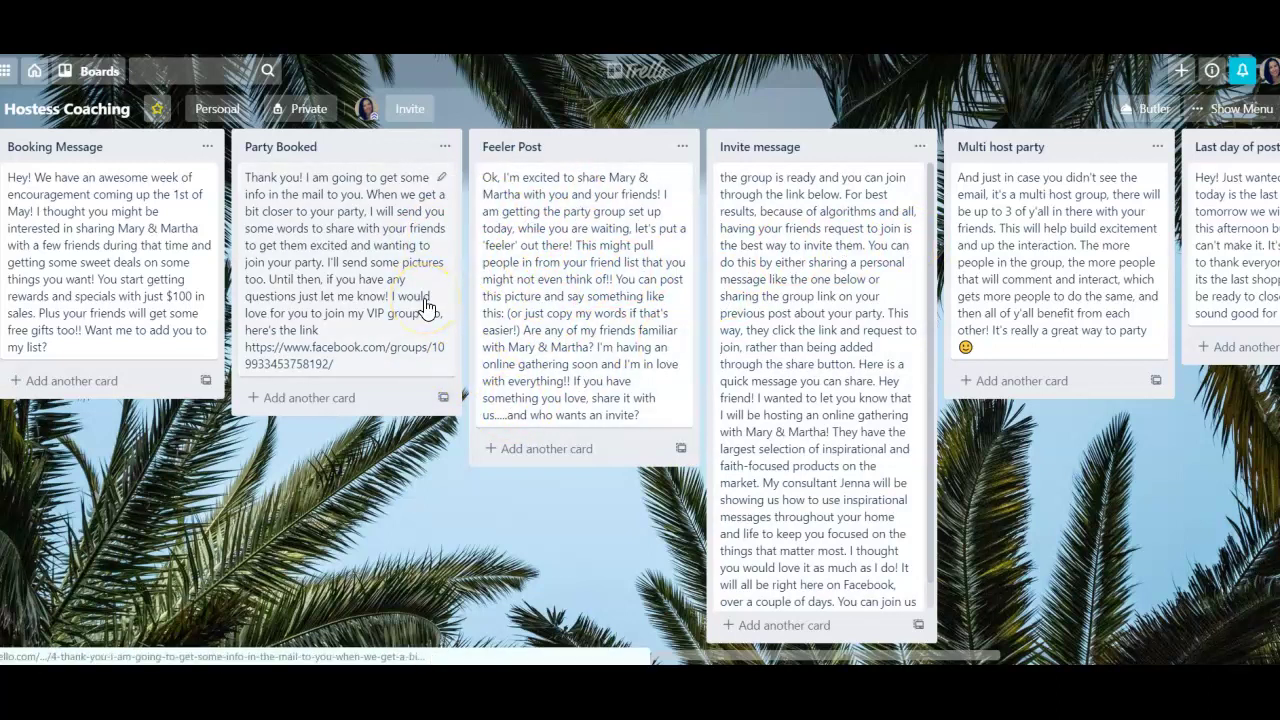
Step: Open the FB Party board and read the Welcome to the party and All About the Message cards in Set Up Posts
{"action": "left_click", "coordinate": [33, 74]}
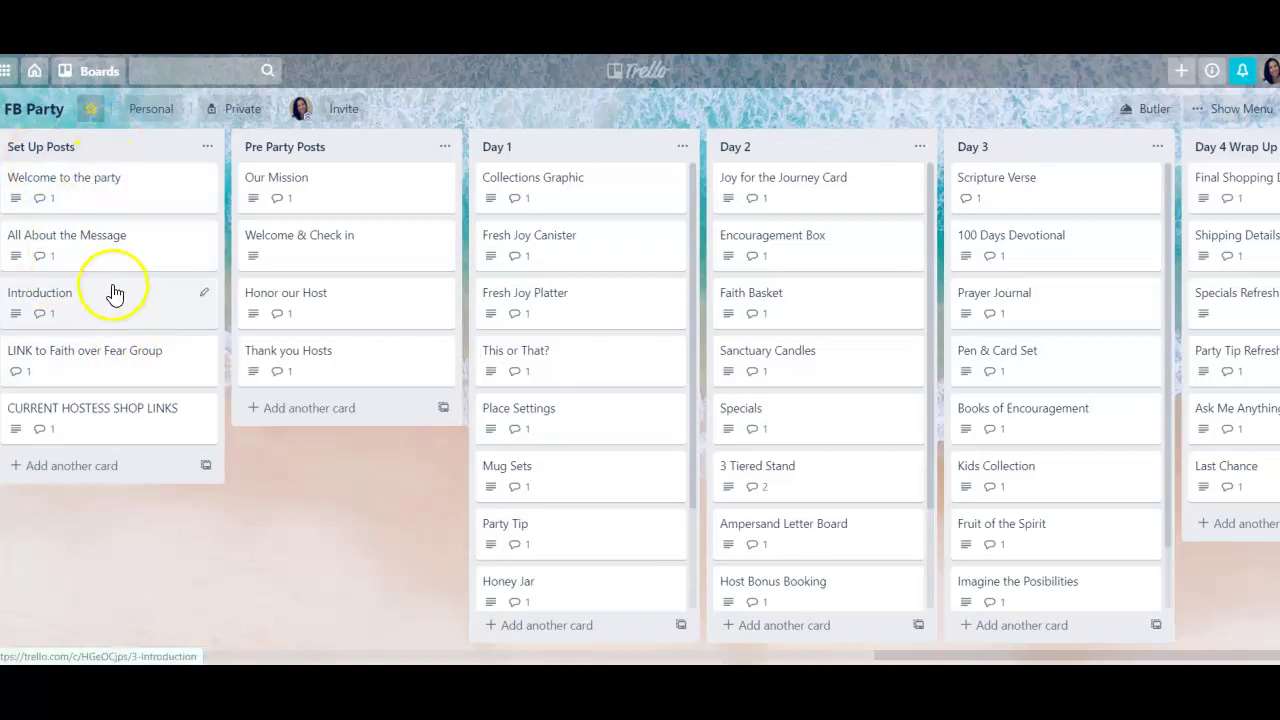
{"action": "left_click", "coordinate": [109, 194]}
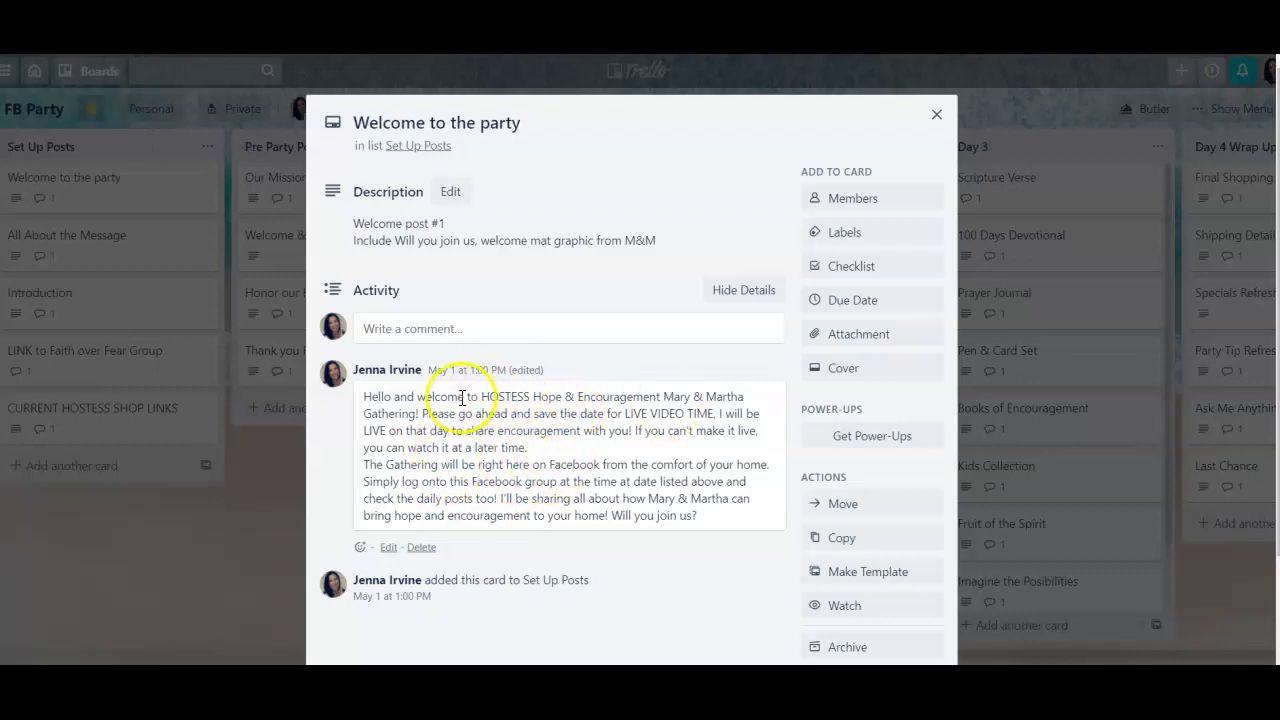
{"action": "left_click", "coordinate": [937, 116]}
{"action": "left_click", "coordinate": [137, 243]}
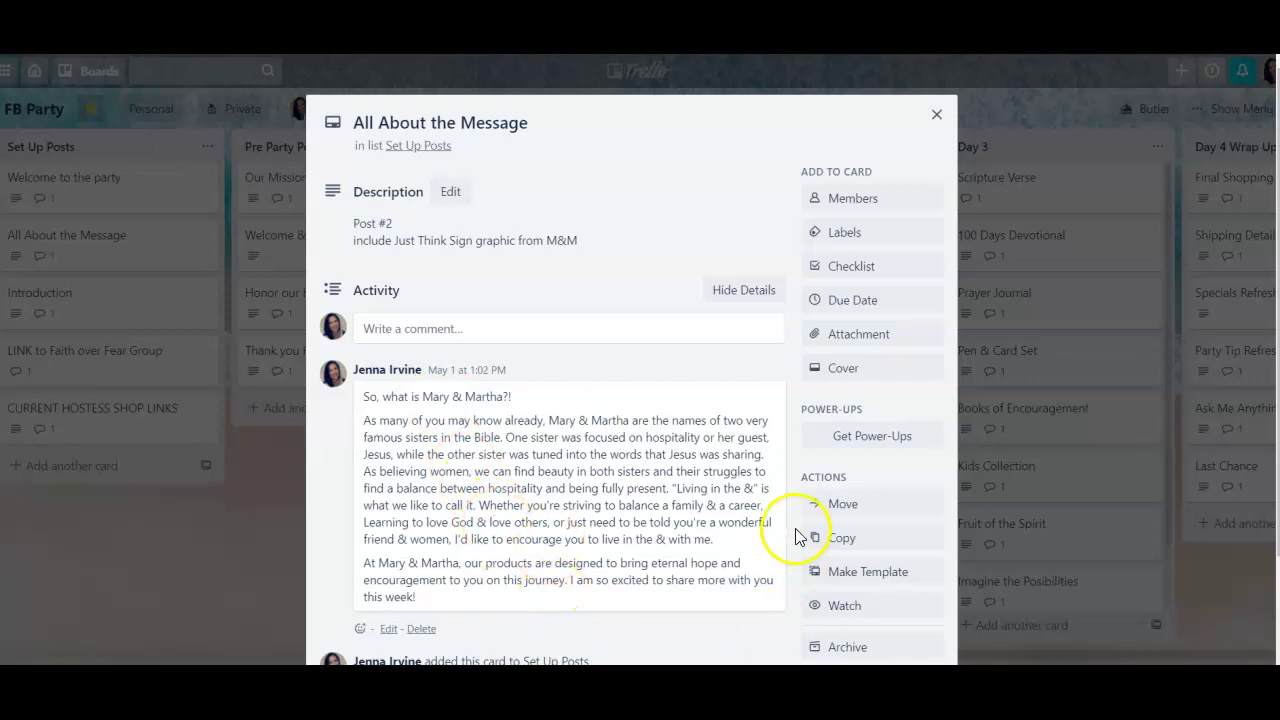
{"action": "left_click", "coordinate": [935, 114]}
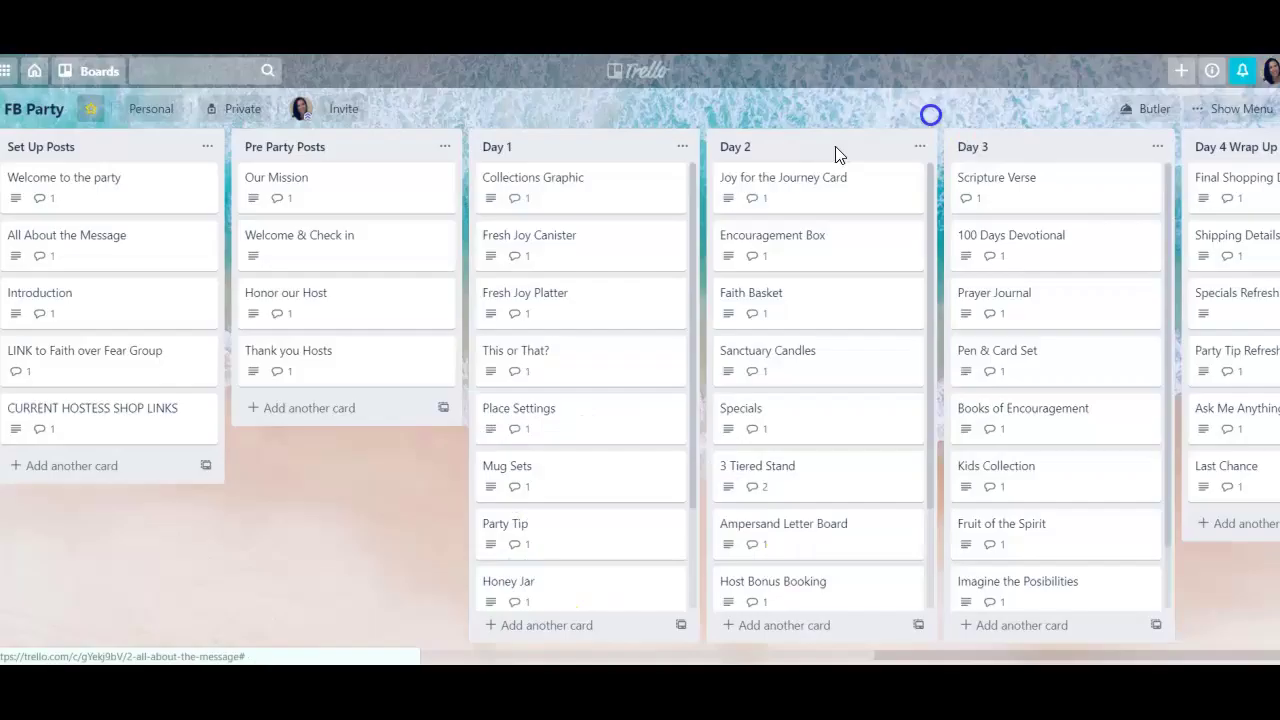
Step: Read the description and full post text of the Introduction card in Set Up Posts
{"action": "left_click", "coordinate": [68, 300]}
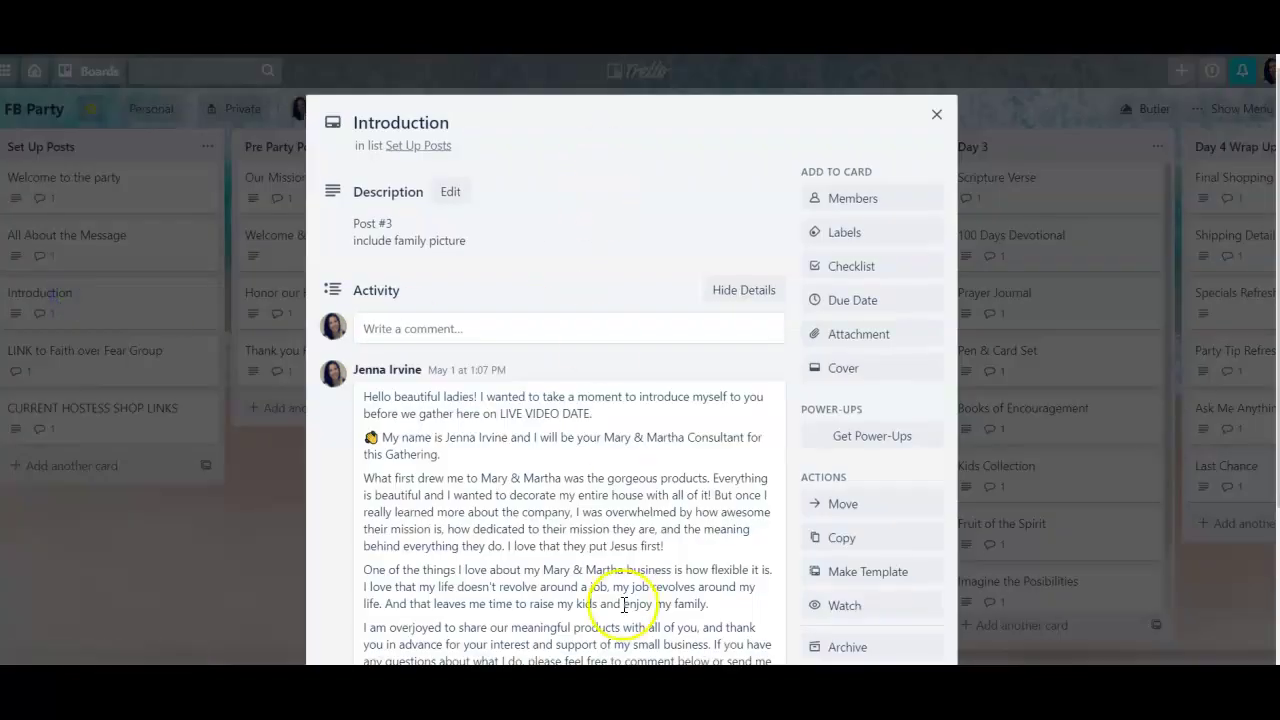
{"action": "scroll", "coordinate": [620, 600], "scroll_direction": "down", "scroll_amount": 3}
{"action": "scroll", "coordinate": [622, 610], "scroll_direction": "up", "scroll_amount": 3}
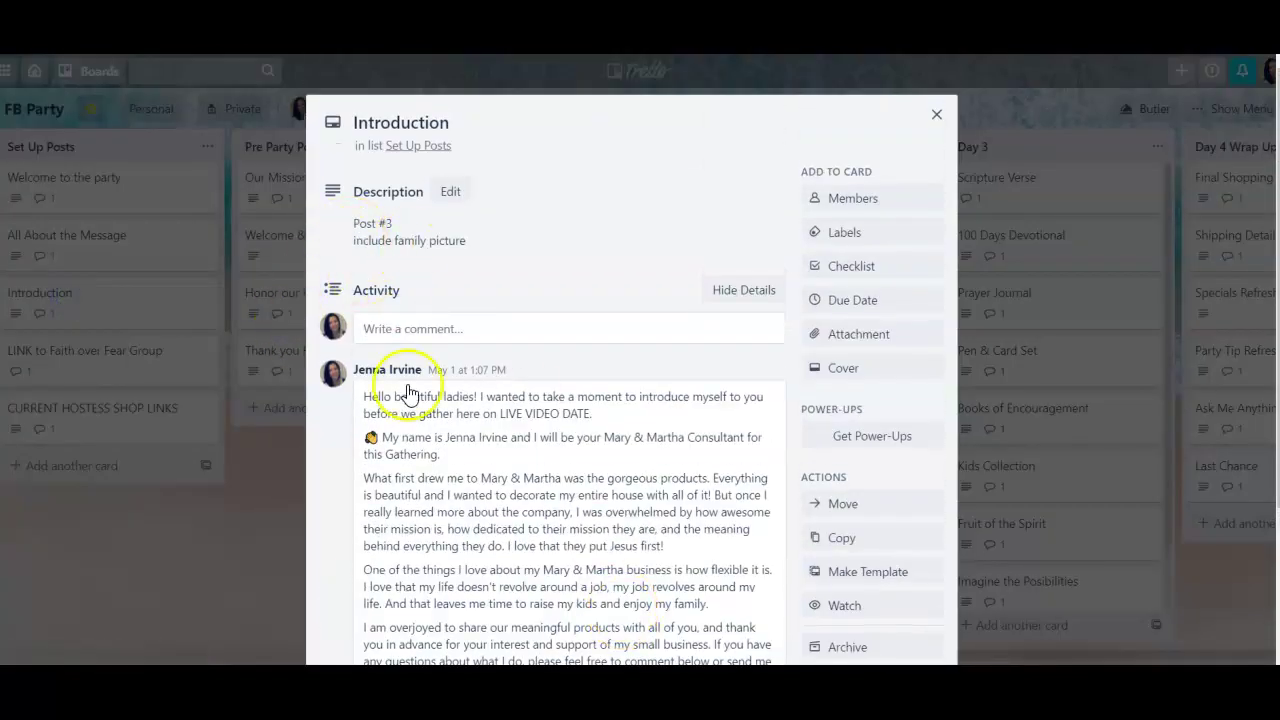
{"action": "scroll", "coordinate": [415, 458], "scroll_direction": "down", "scroll_amount": 3}
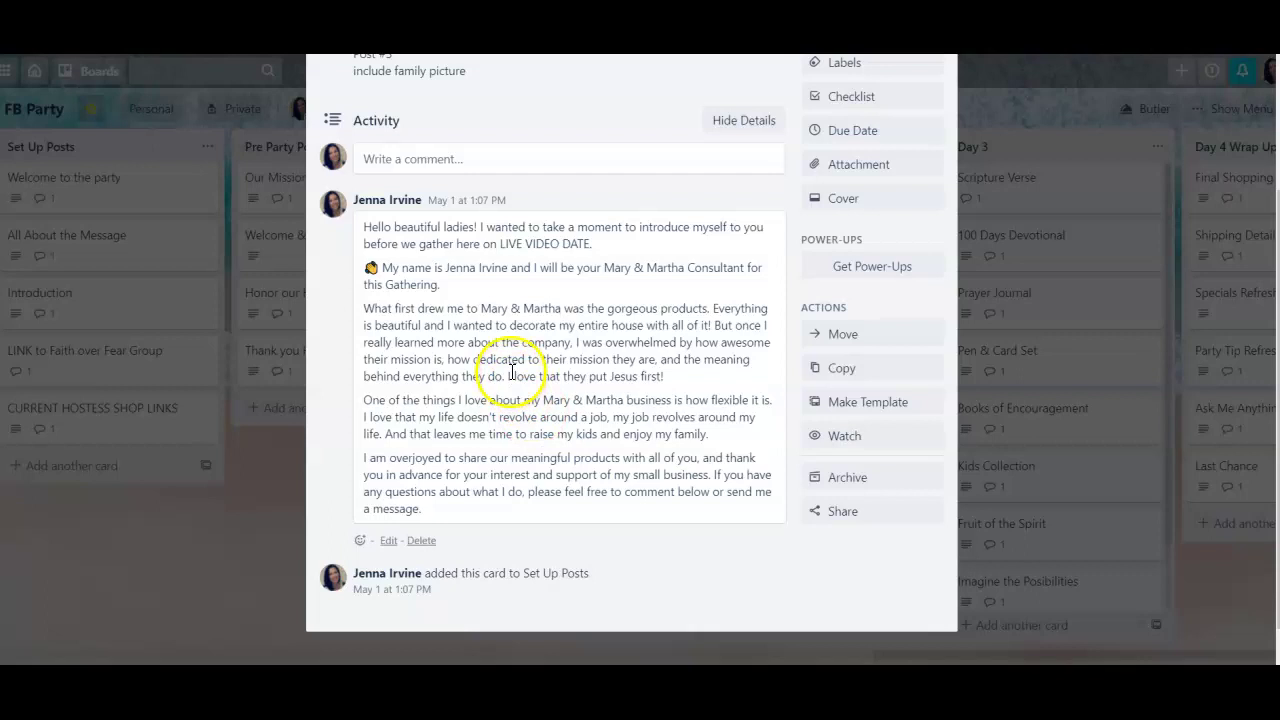
{"action": "scroll", "coordinate": [468, 460], "scroll_direction": "up", "scroll_amount": 3}
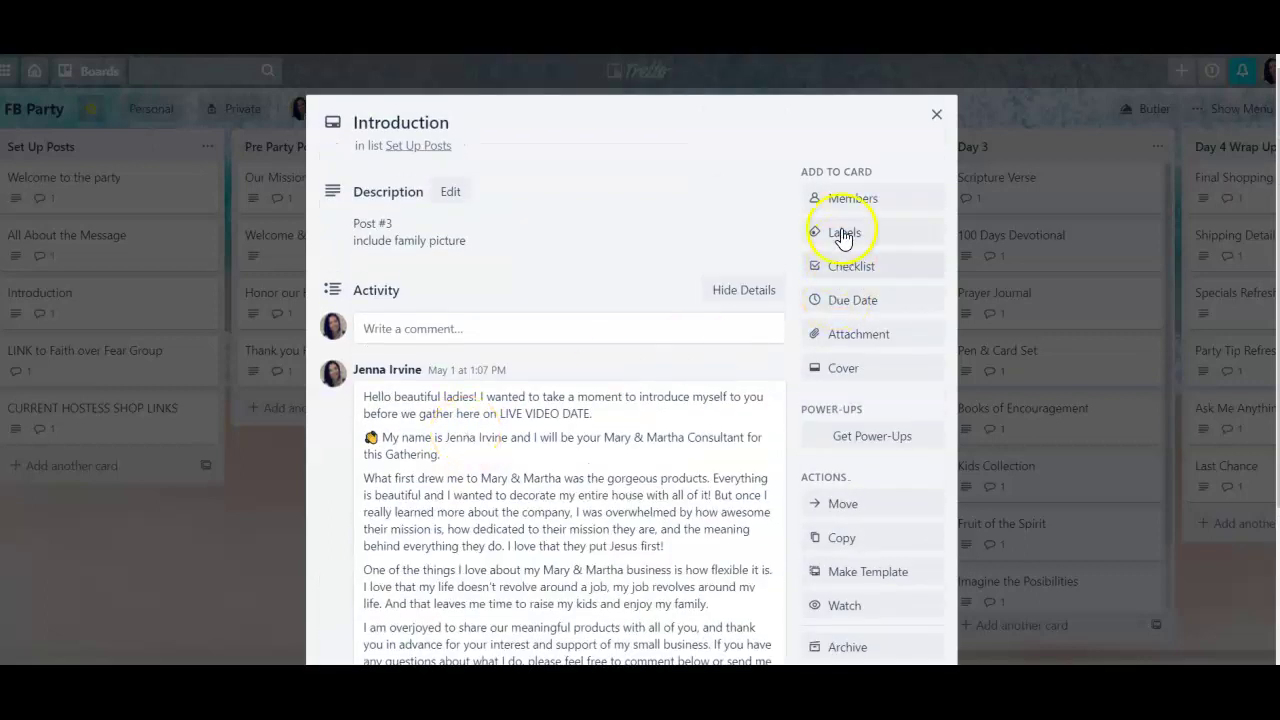
{"action": "left_click", "coordinate": [935, 122]}
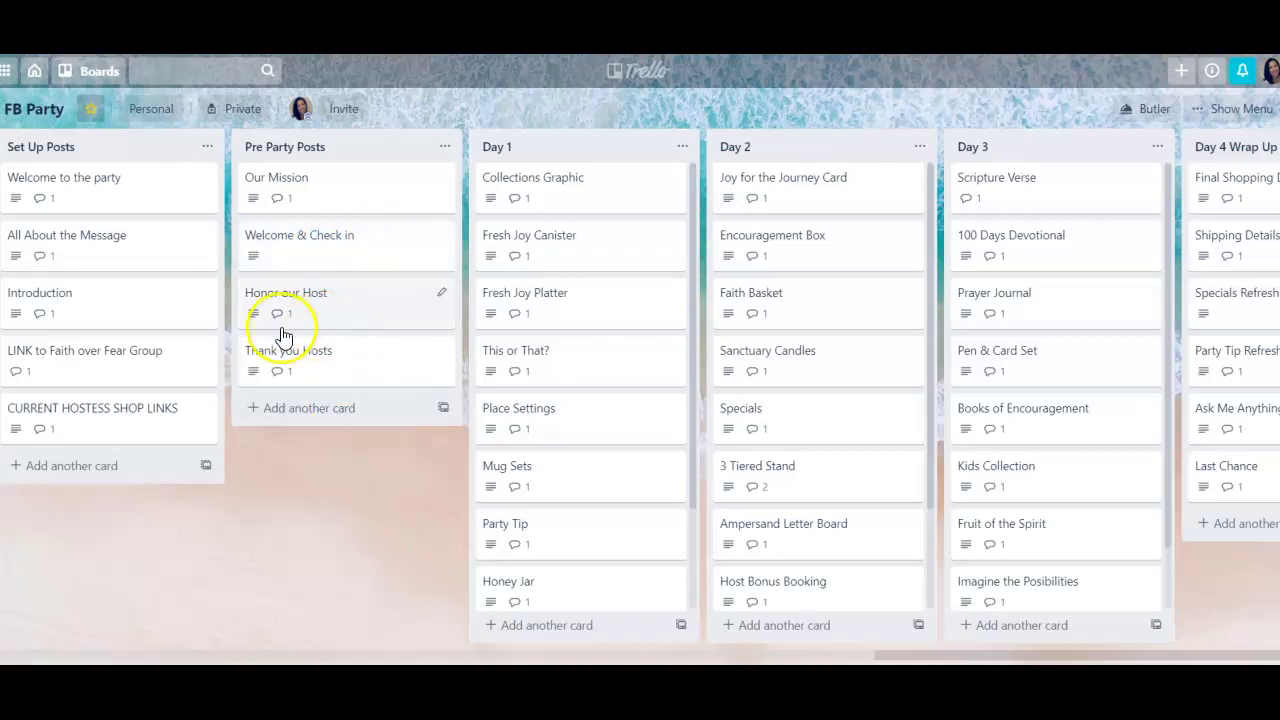
Step: Read the Honor our Host and Thank you Hosts cards in the Pre Party Posts list
{"action": "left_click", "coordinate": [337, 320]}
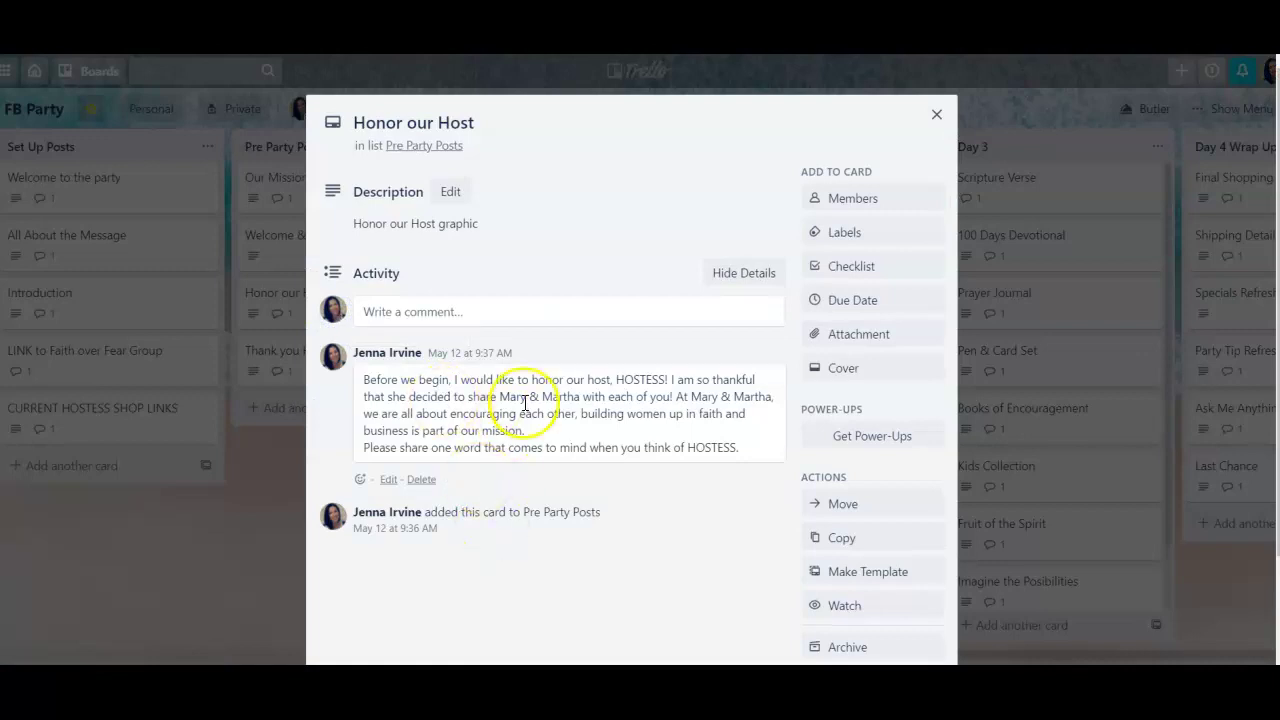
{"action": "left_click", "coordinate": [936, 114]}
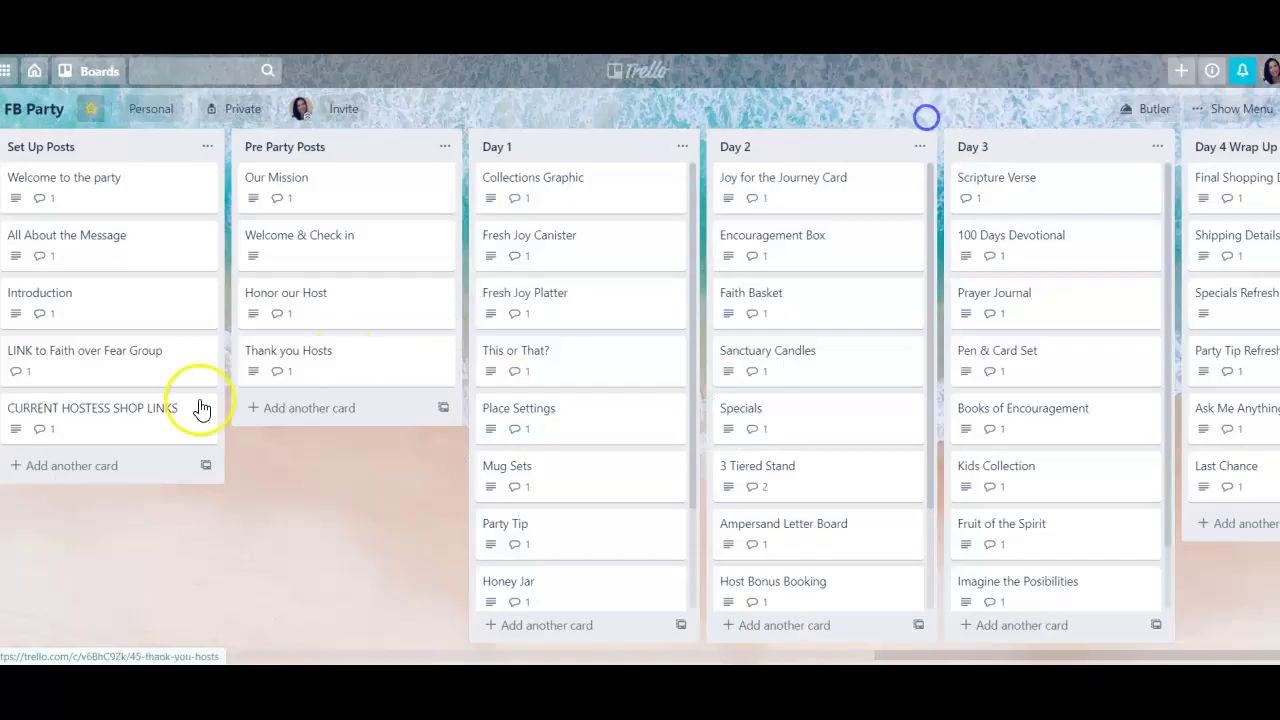
{"action": "left_click", "coordinate": [335, 358]}
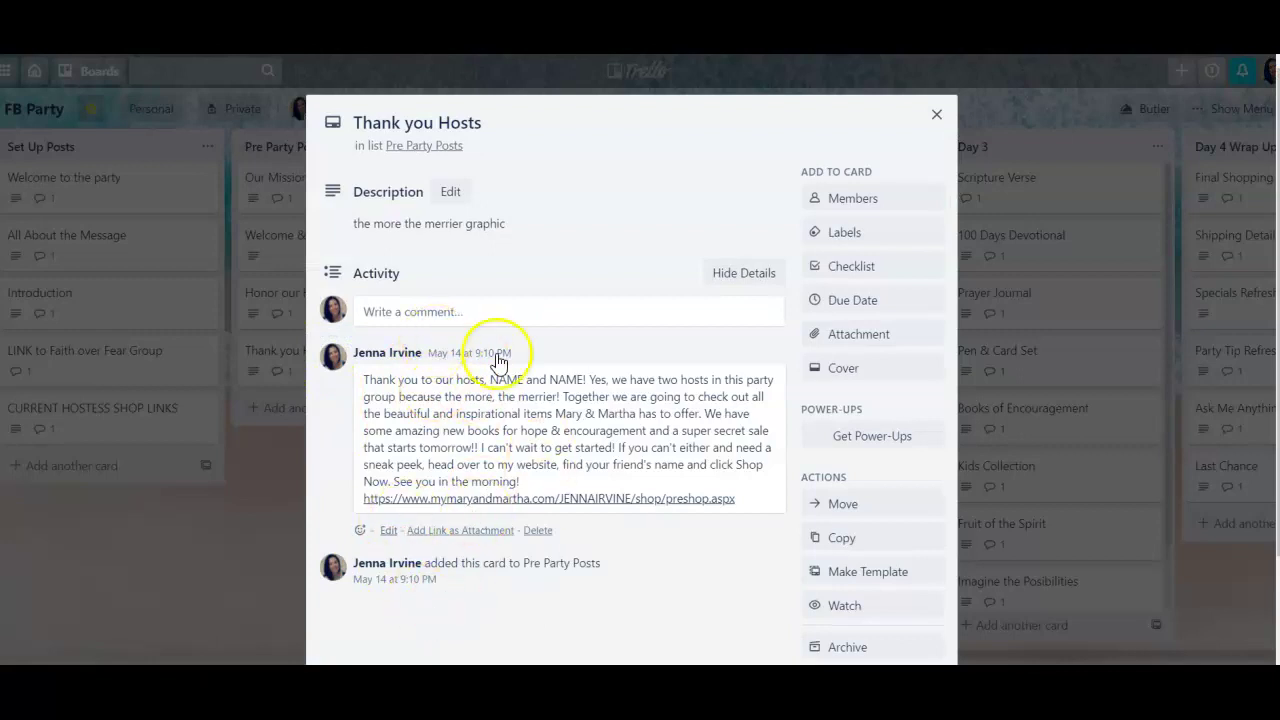
{"action": "left_click", "coordinate": [936, 116]}
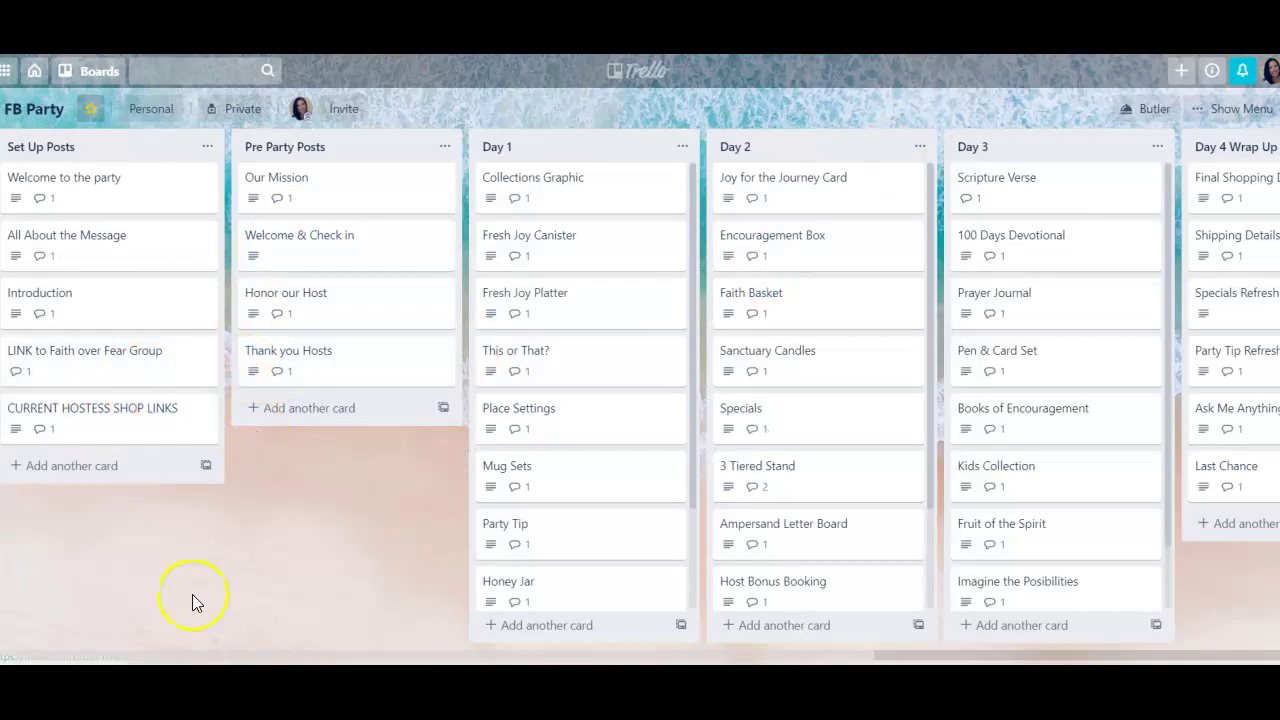
Step: Try moving the Party Tip card above Mug Sets in the Day 1 list, and return it below Mug Sets
{"action": "left_click_drag", "start_coordinate": [373, 547], "coordinate": [95, 547]}
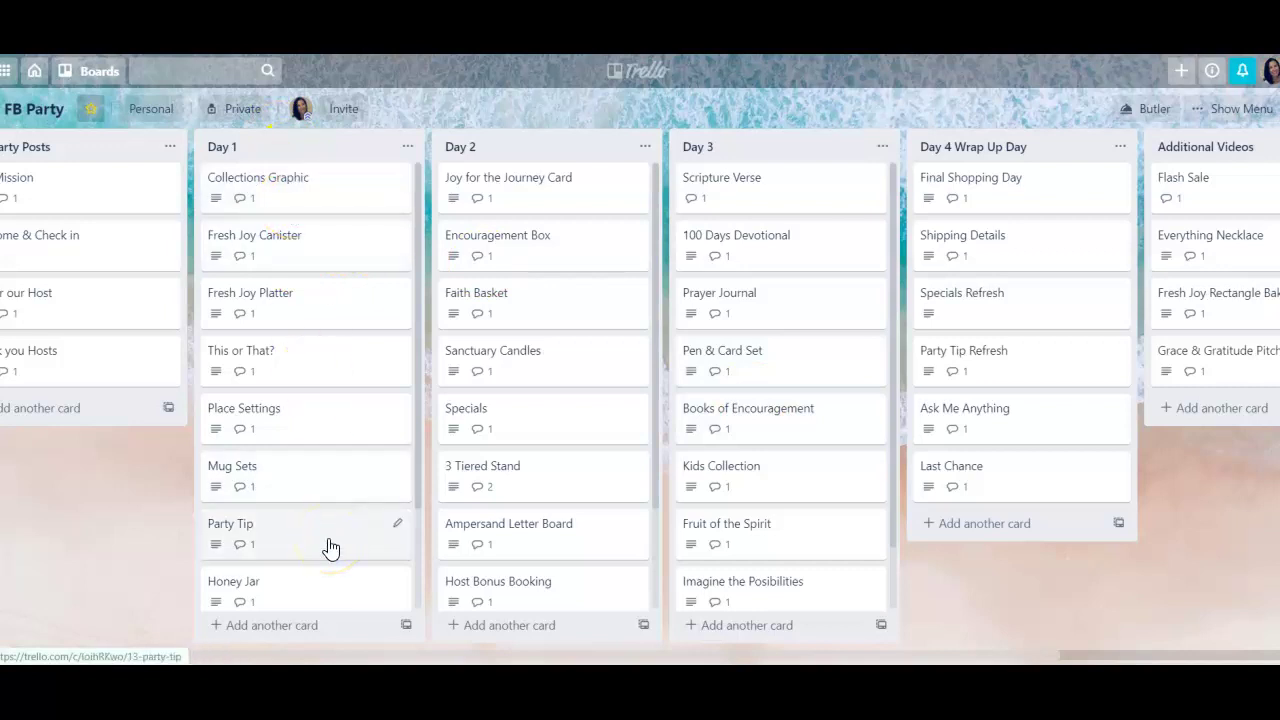
{"action": "left_click_drag", "start_coordinate": [291, 533], "coordinate": [295, 465]}
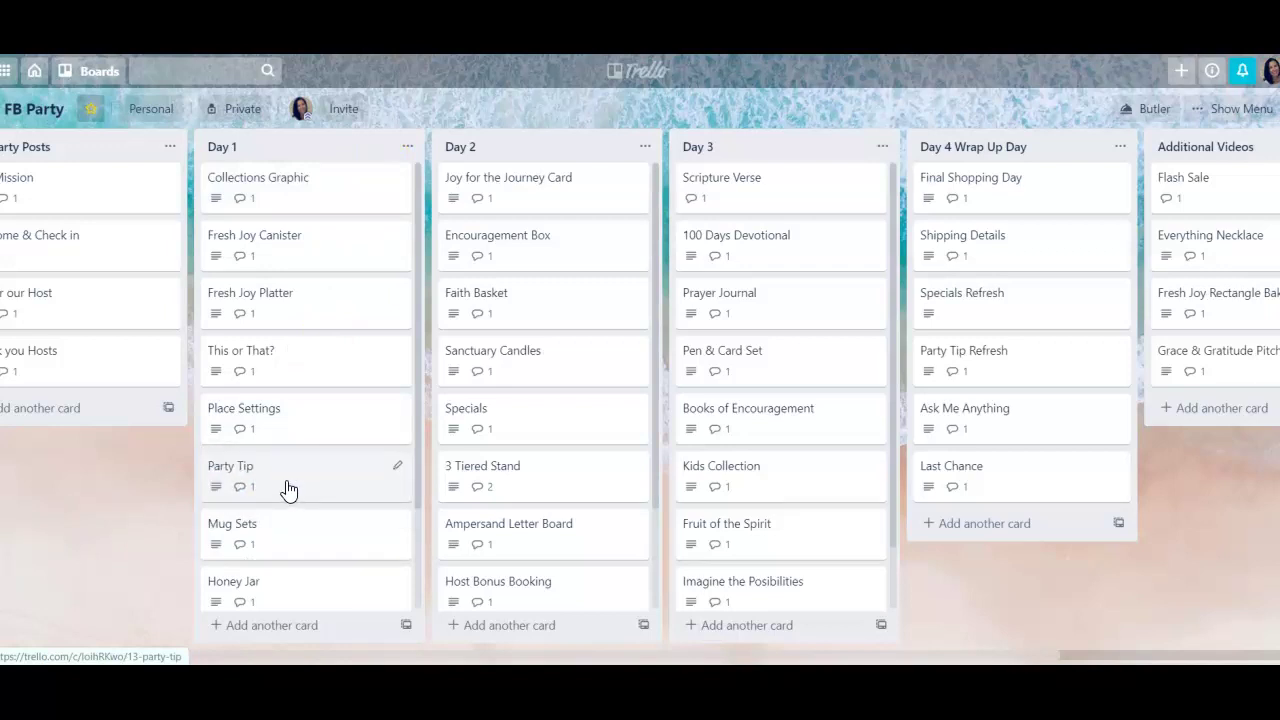
{"action": "left_click_drag", "start_coordinate": [287, 487], "coordinate": [287, 552]}
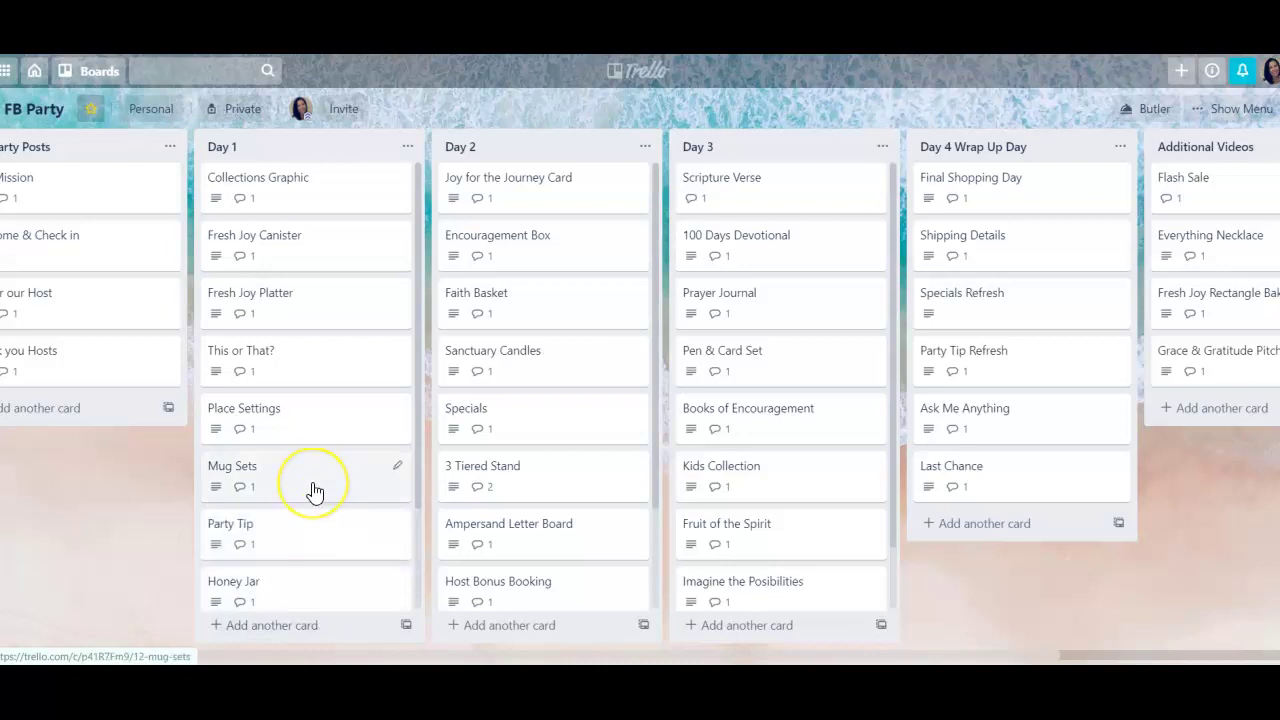
Step: Look through all the post cards in the Day 1 and Day 2 lists
{"action": "scroll", "coordinate": [313, 491], "scroll_direction": "down", "scroll_amount": 2}
{"action": "scroll", "coordinate": [312, 491], "scroll_direction": "up", "scroll_amount": 2}
{"action": "scroll", "coordinate": [277, 325], "scroll_direction": "down", "scroll_amount": 2}
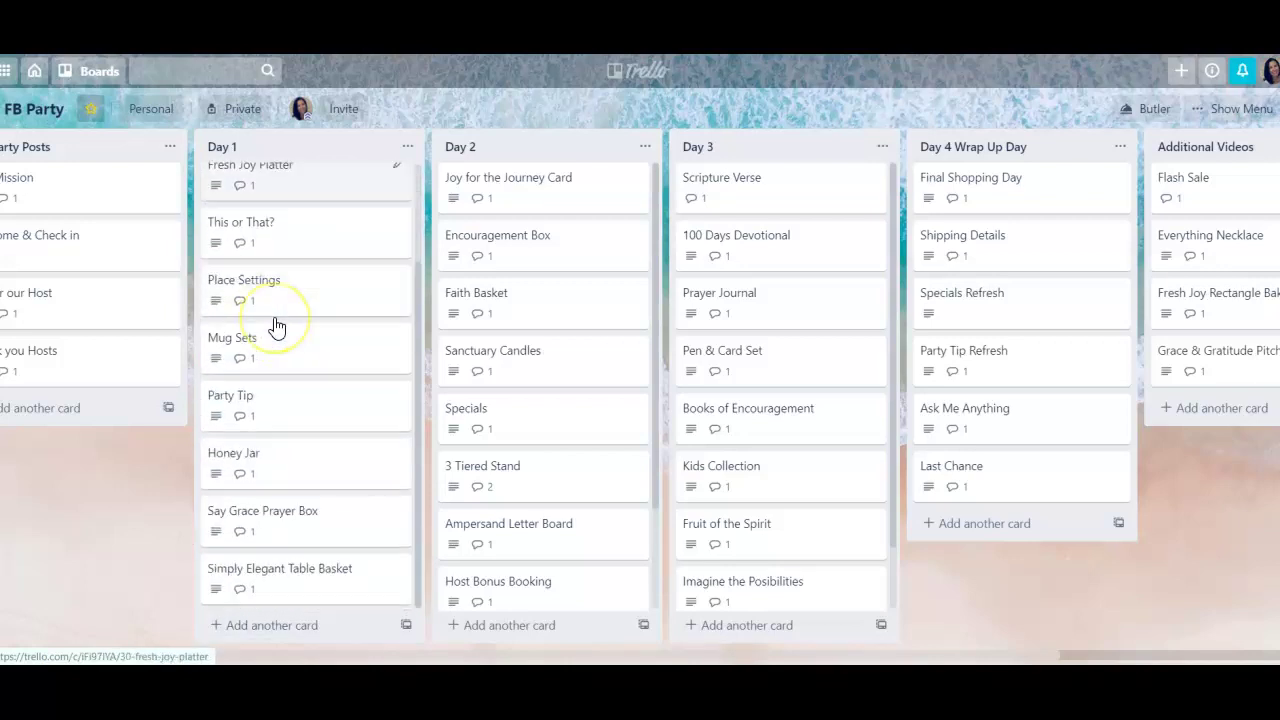
{"action": "scroll", "coordinate": [314, 491], "scroll_direction": "up", "scroll_amount": 3}
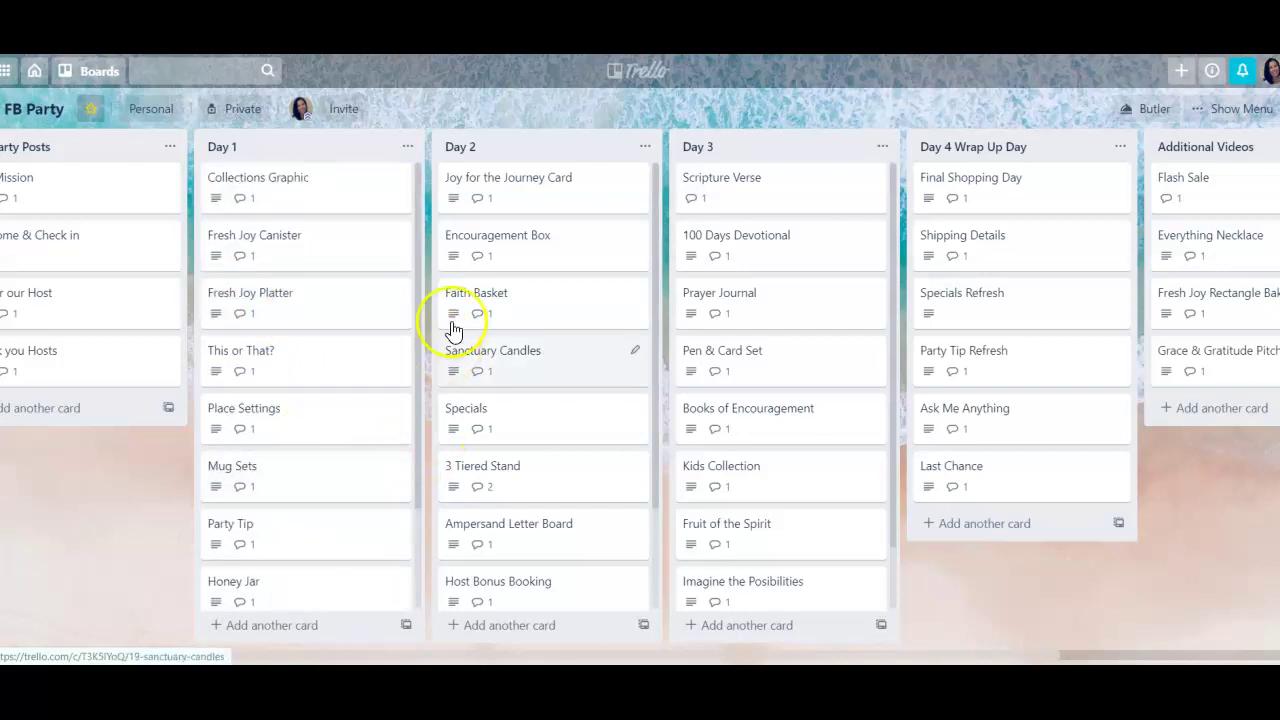
{"action": "scroll", "coordinate": [551, 360], "scroll_direction": "down", "scroll_amount": 3}
{"action": "scroll", "coordinate": [551, 360], "scroll_direction": "up", "scroll_amount": 3}
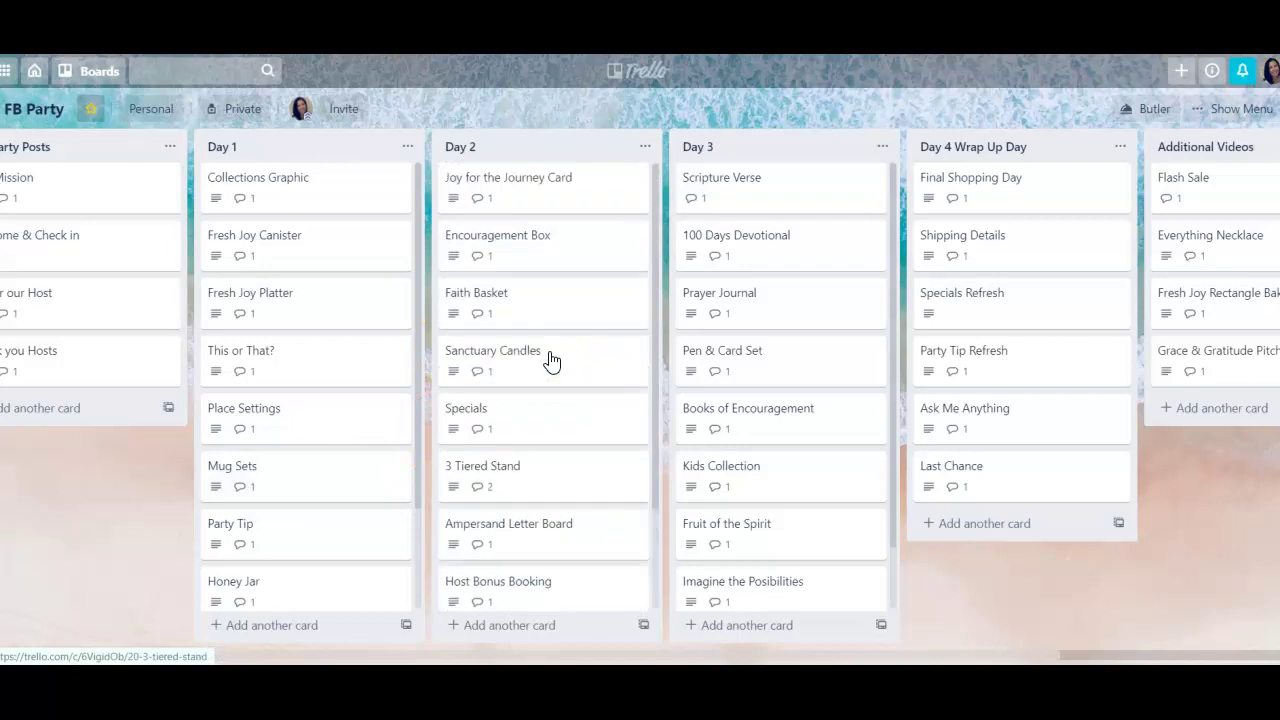
Step: Archive the Flash Sale card in the Additional Videos list
{"action": "scroll", "coordinate": [760, 395], "scroll_direction": "down", "scroll_amount": 2}
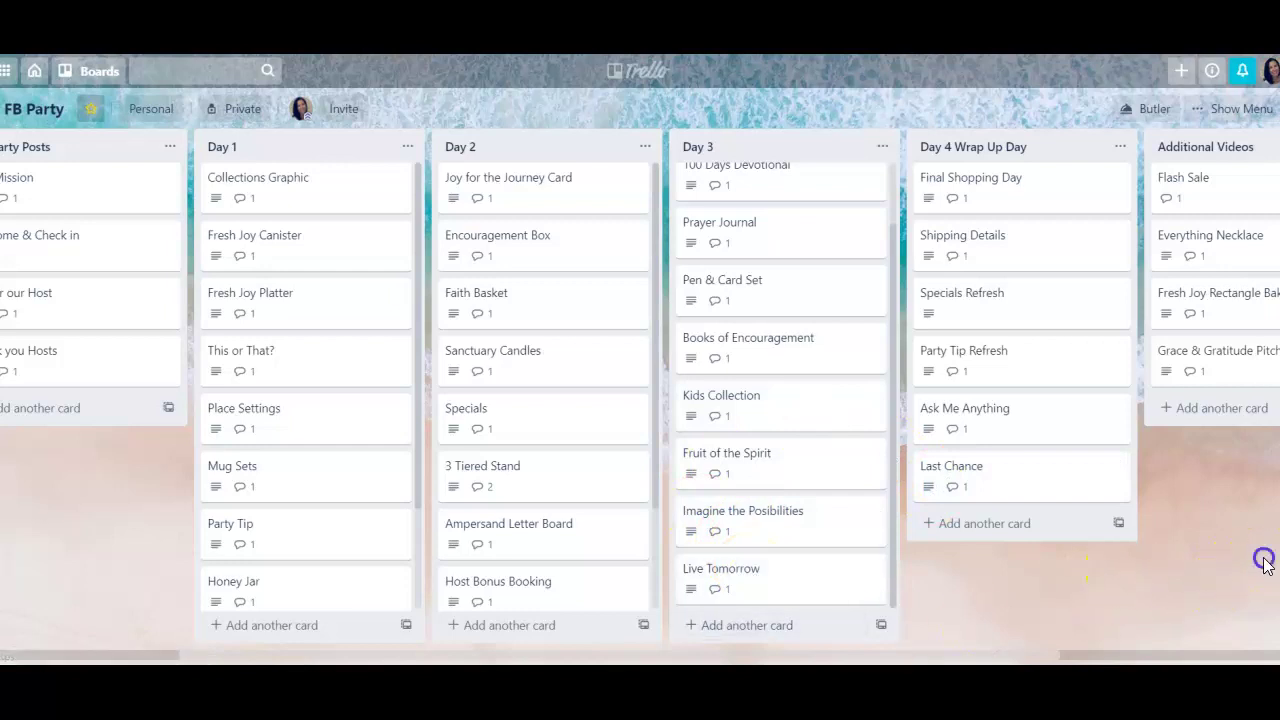
{"action": "left_click_drag", "start_coordinate": [1258, 557], "coordinate": [1137, 571]}
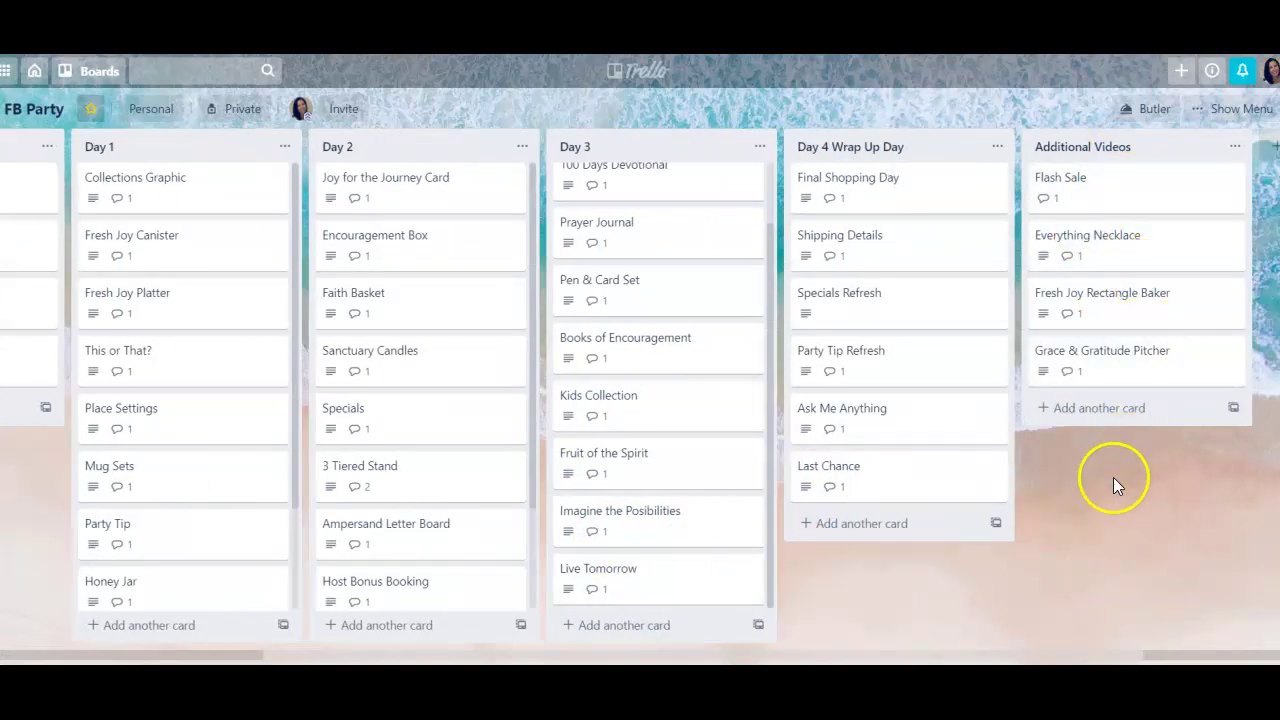
{"action": "mouse_move", "coordinate": [1130, 378]}
{"action": "left_mouse_down"}
{"action": "mouse_move", "coordinate": [1006, 354]}
{"action": "mouse_move", "coordinate": [1123, 366]}
{"action": "left_mouse_up"}
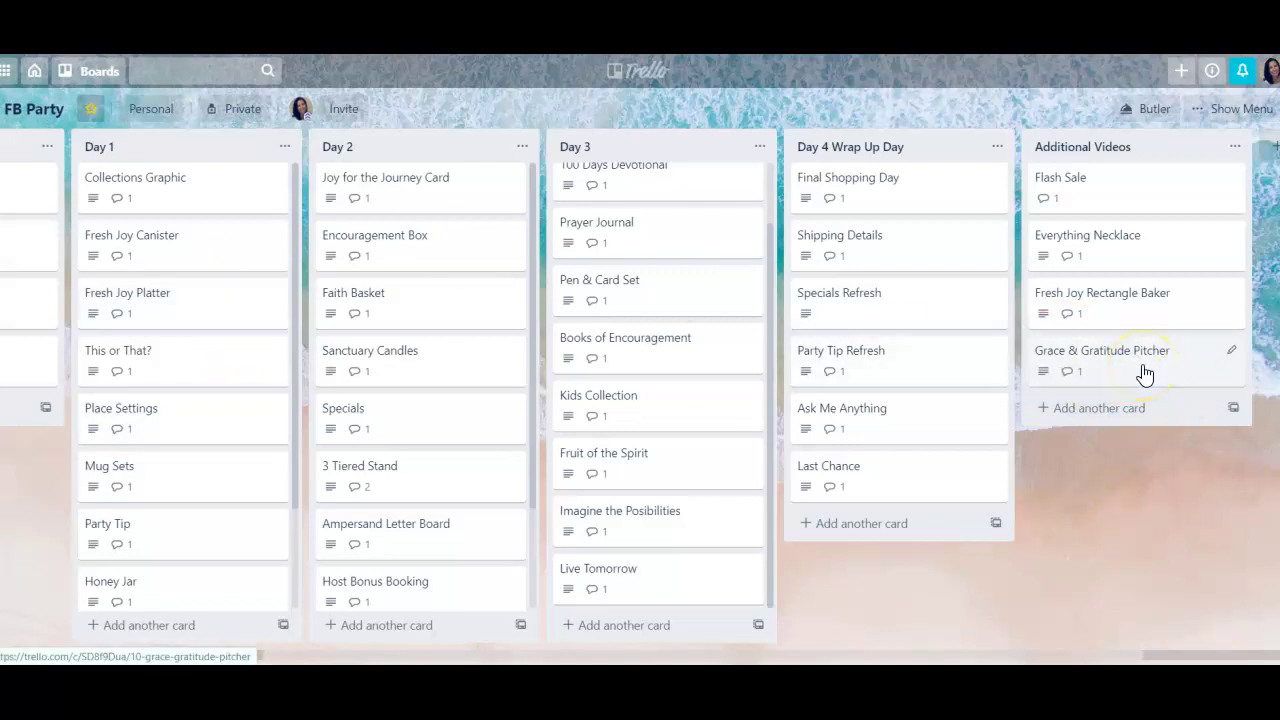
{"action": "left_click", "coordinate": [1231, 178]}
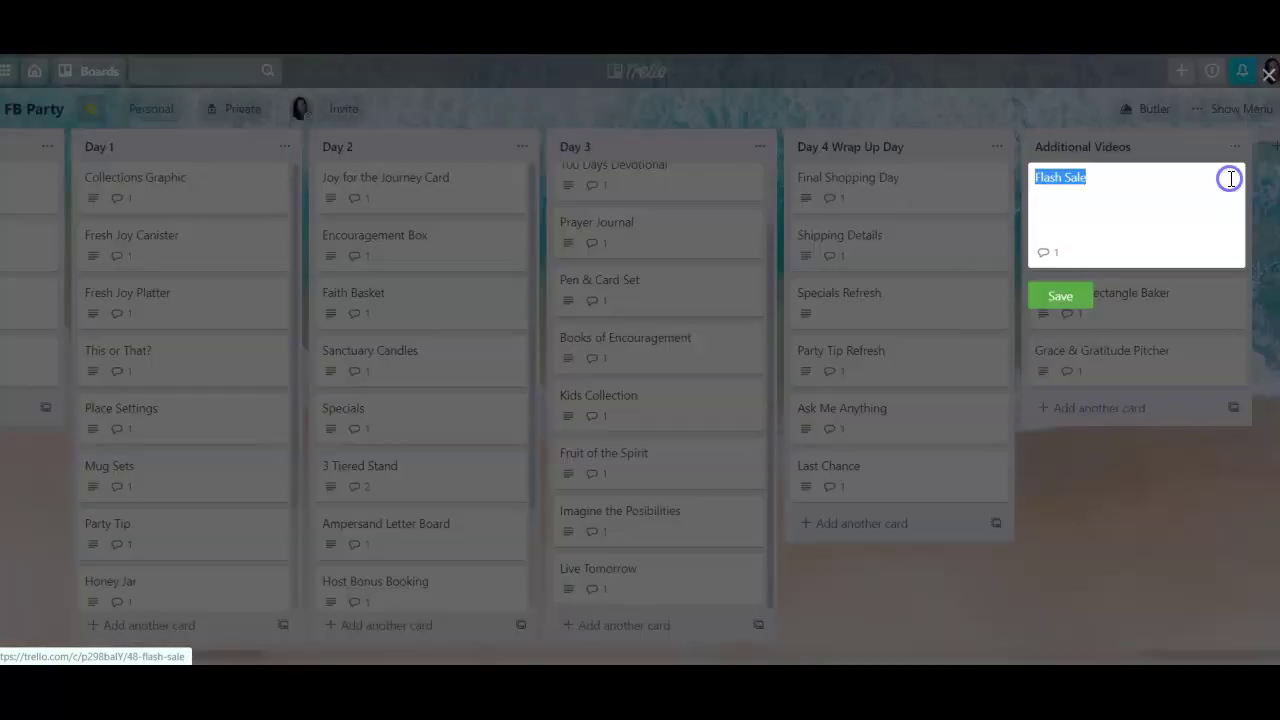
{"action": "left_click", "coordinate": [978, 330]}
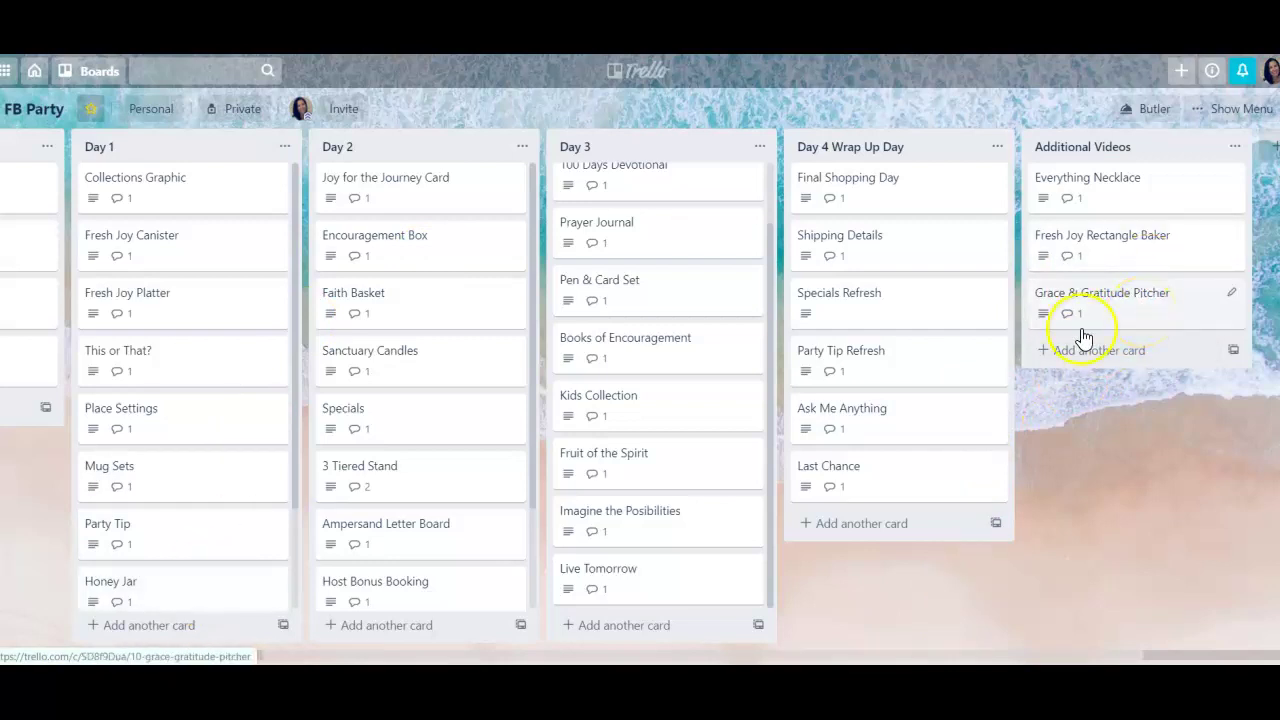
Step: Try moving the Fresh Joy Platter card from Day 1 to Additional Videos, and return it below Fresh Joy Canister in Day 1
{"action": "scroll", "coordinate": [240, 406], "scroll_direction": "down", "scroll_amount": 2}
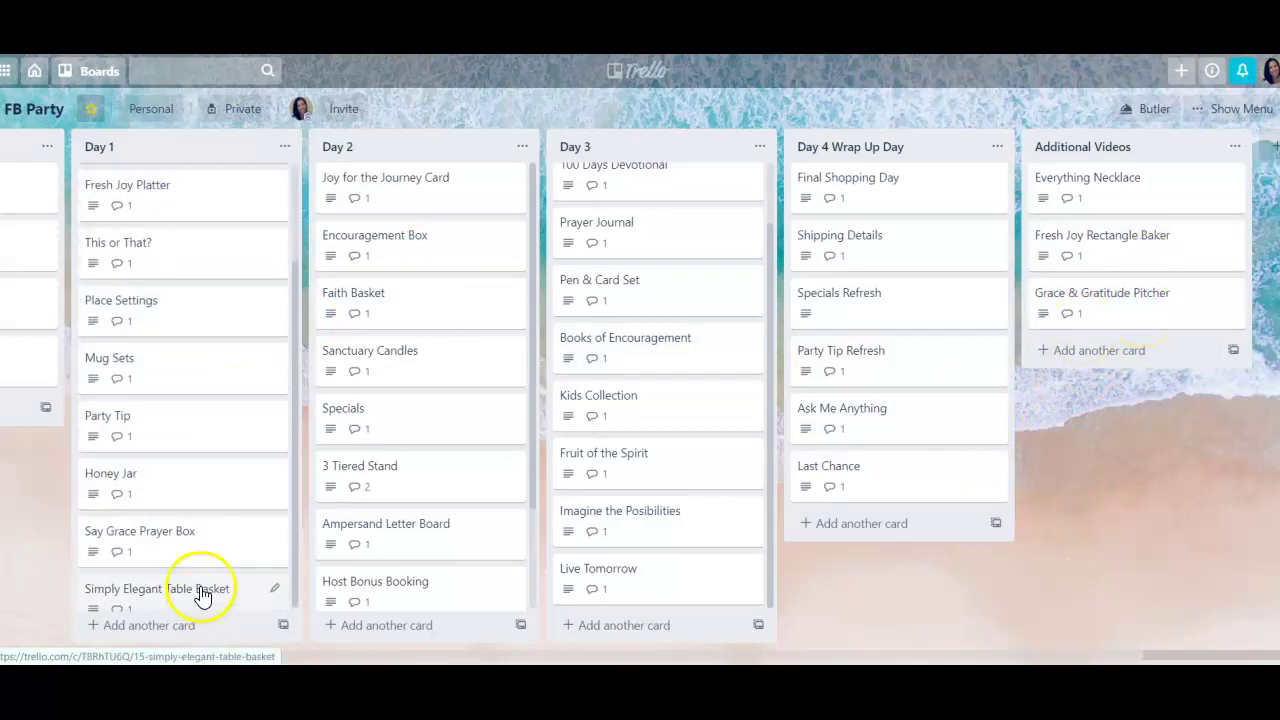
{"action": "scroll", "coordinate": [200, 592], "scroll_direction": "up", "scroll_amount": 2}
{"action": "left_click_drag", "start_coordinate": [165, 310], "coordinate": [998, 372]}
{"action": "left_click_drag", "start_coordinate": [725, 572], "coordinate": [966, 593]}
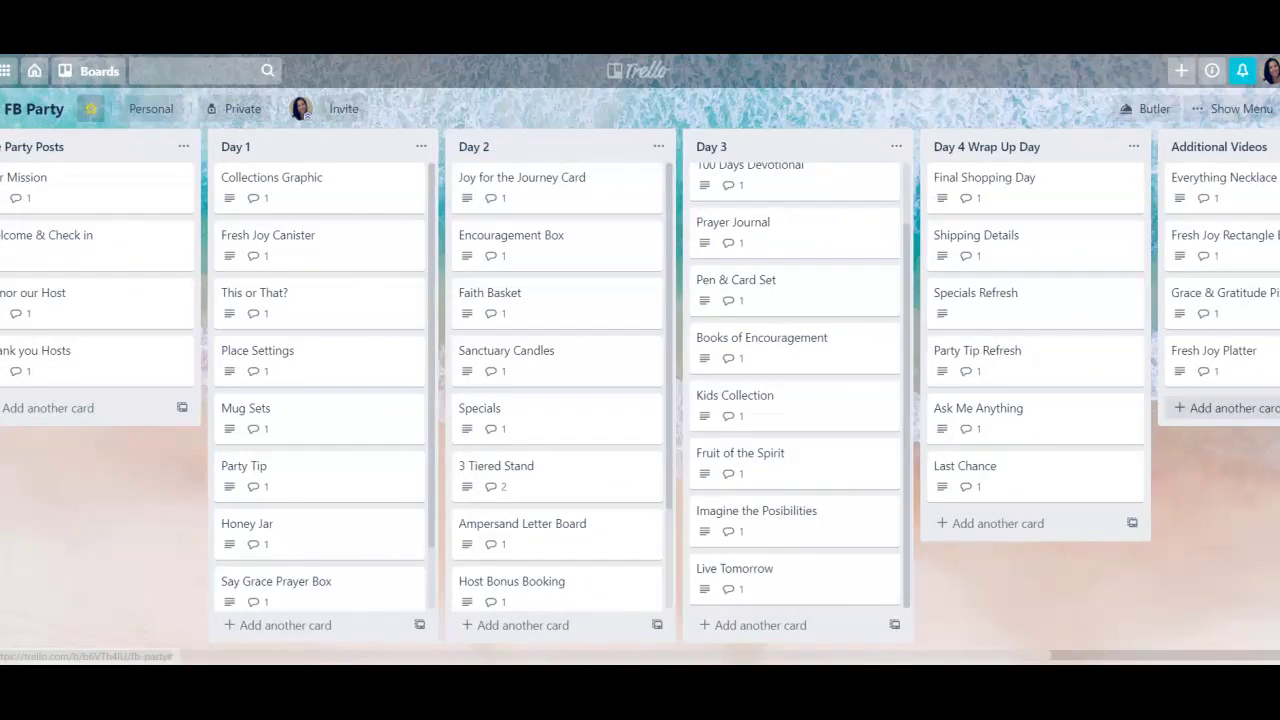
{"action": "left_click_drag", "start_coordinate": [1240, 371], "coordinate": [280, 318]}
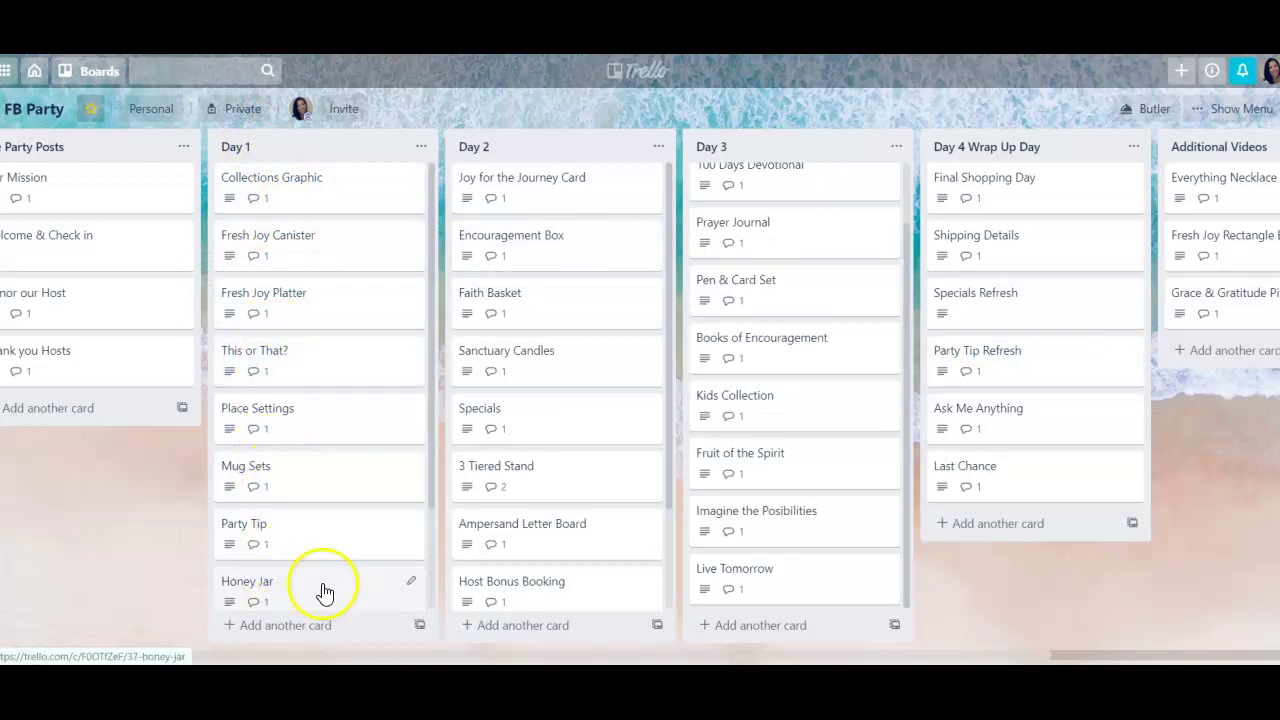
Step: Read the description and post text of the Collections Graphic card in the Day 1 list
{"action": "left_click_drag", "start_coordinate": [140, 545], "coordinate": [48, 532]}
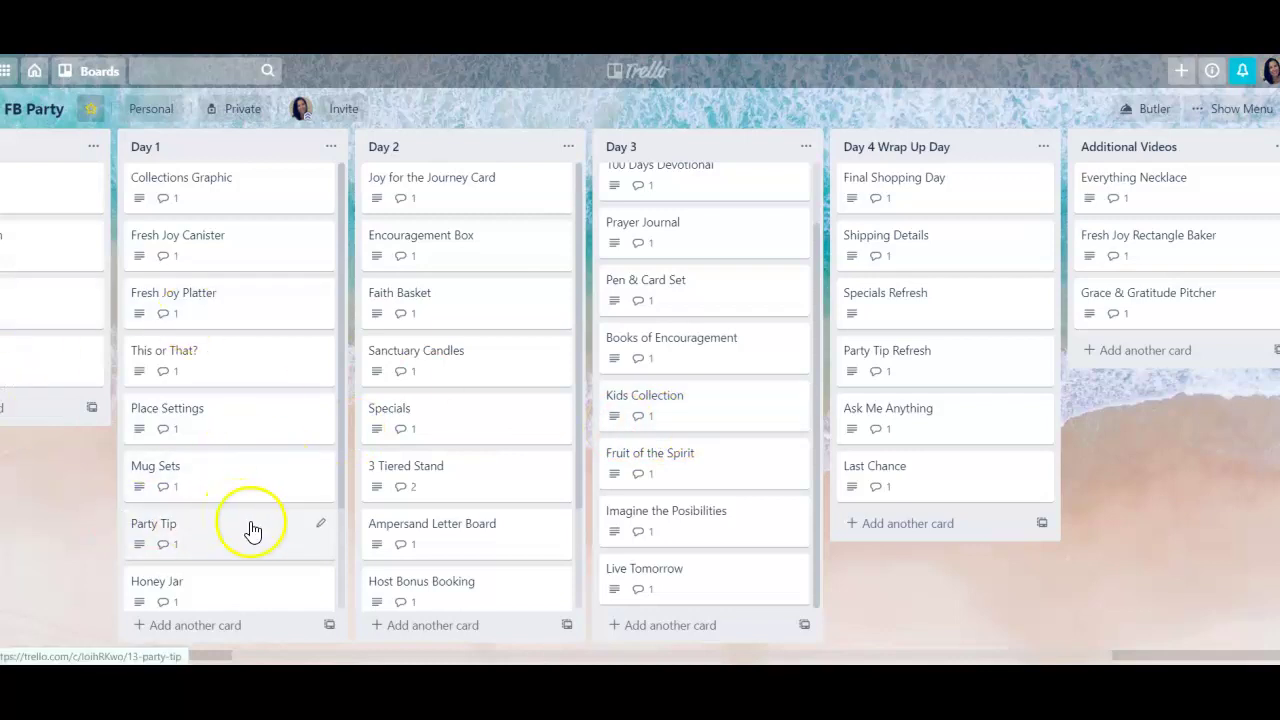
{"action": "scroll", "coordinate": [477, 491], "scroll_direction": "down", "scroll_amount": 1}
{"action": "scroll", "coordinate": [477, 491], "scroll_direction": "up", "scroll_amount": 1}
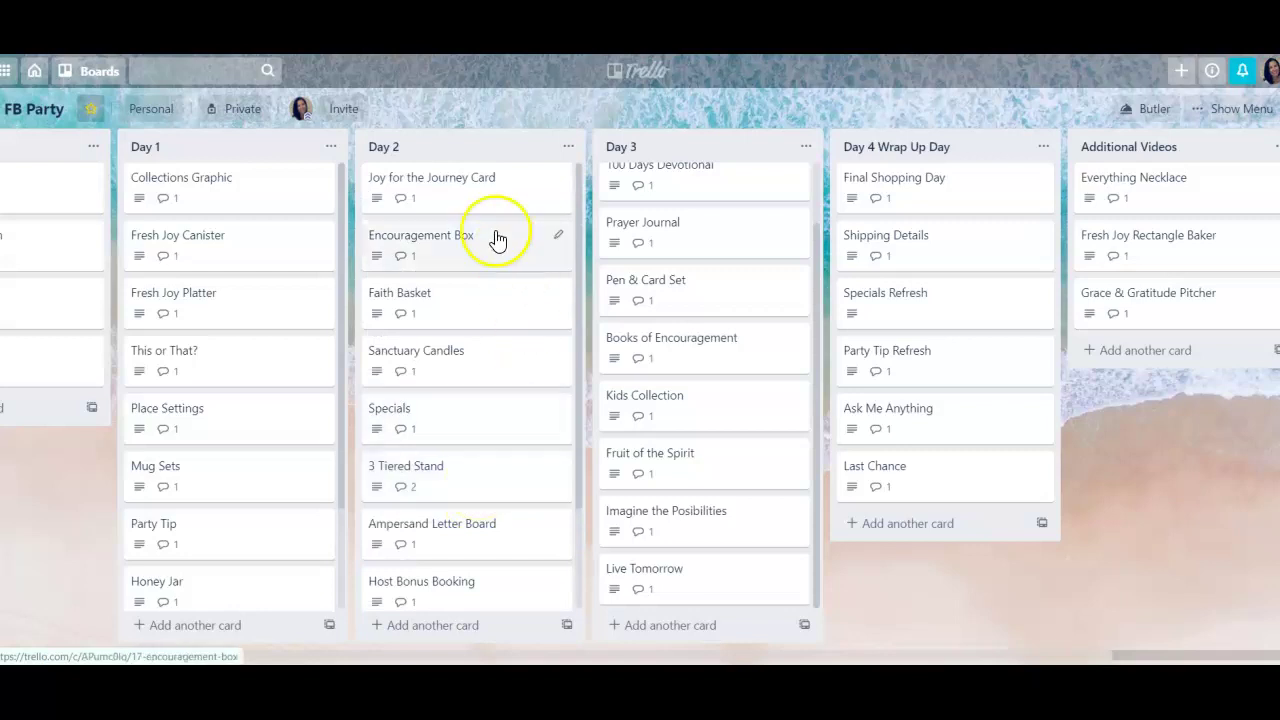
{"action": "scroll", "coordinate": [710, 372], "scroll_direction": "up", "scroll_amount": 1}
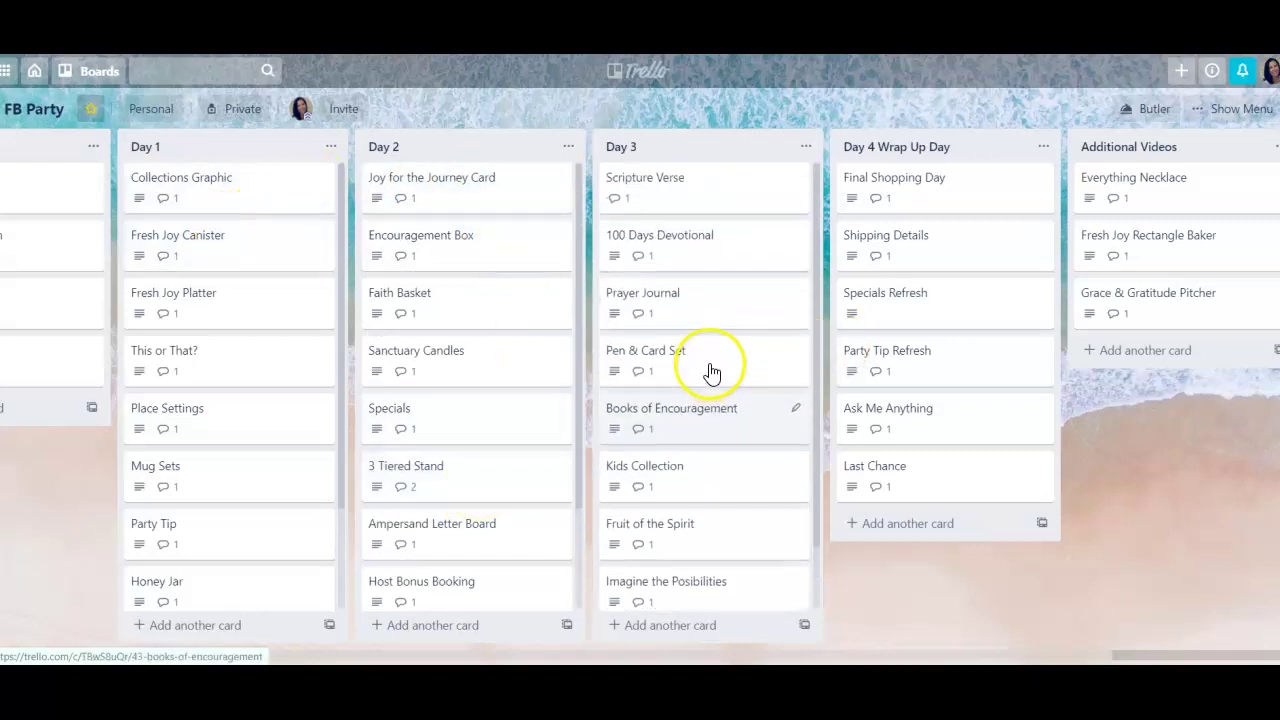
{"action": "left_click", "coordinate": [189, 190]}
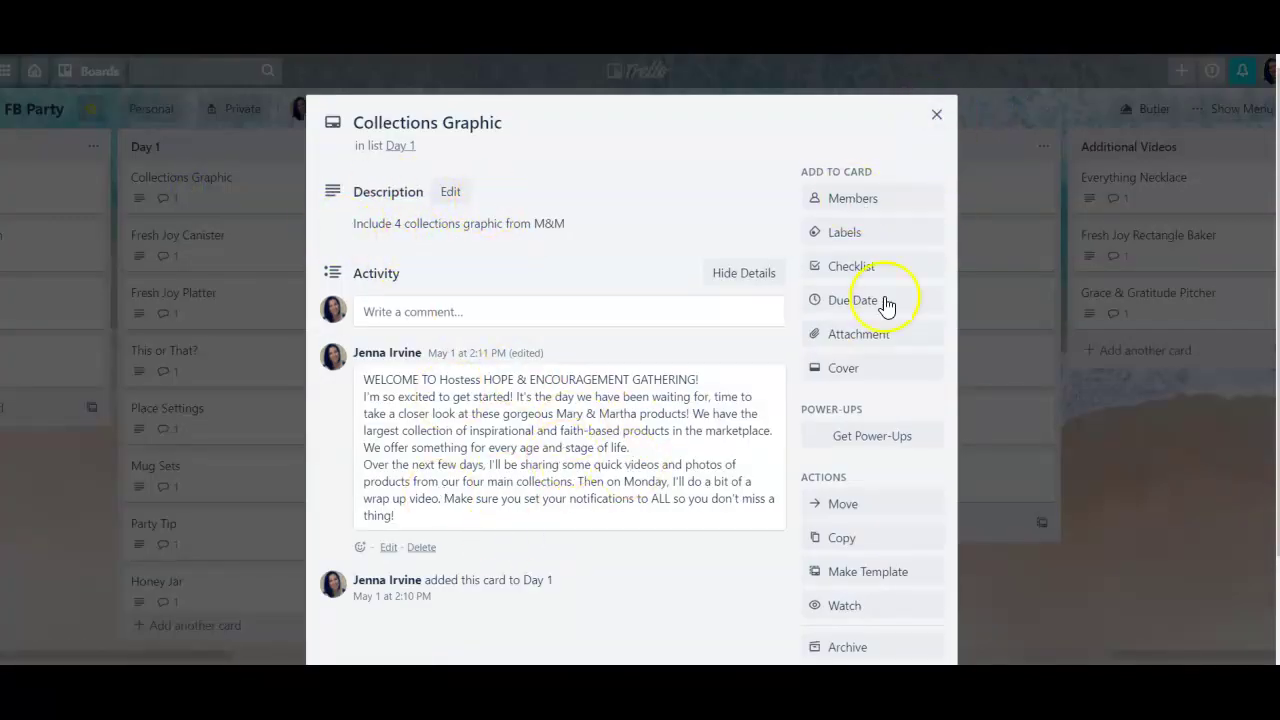
{"action": "left_click", "coordinate": [937, 114]}
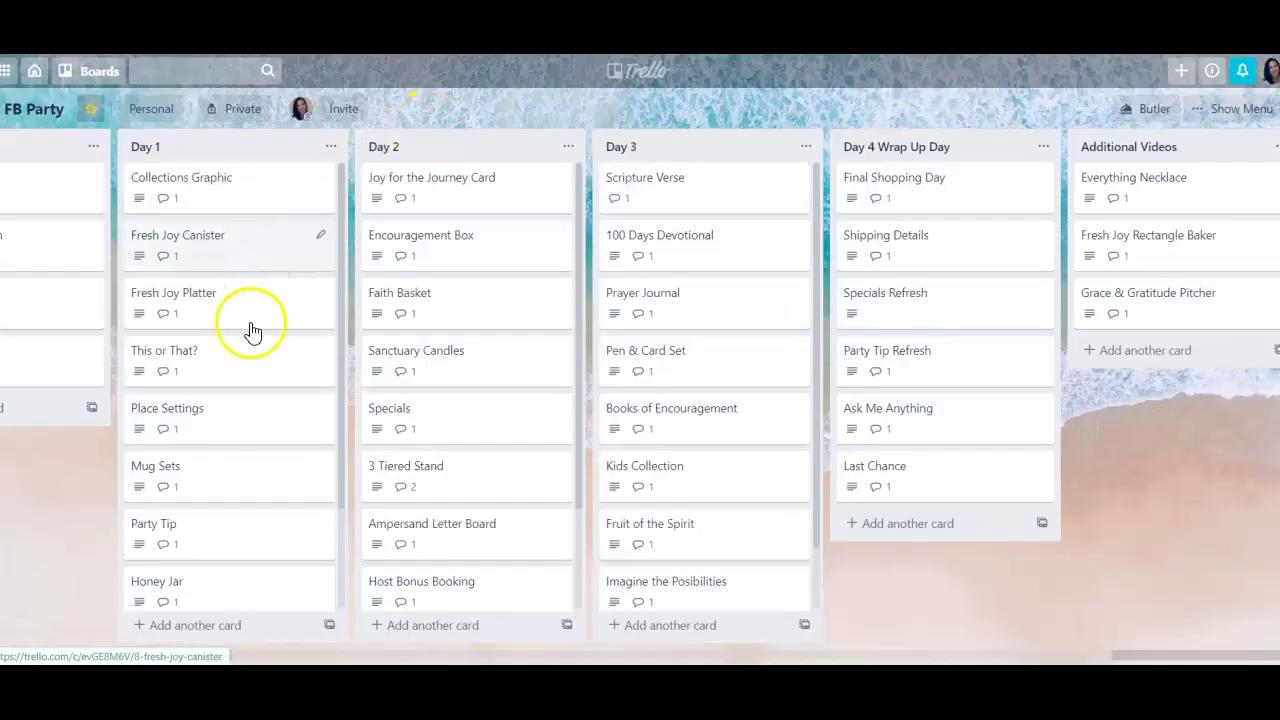
Step: Read the Joy for the Journey Card and Encouragement Box cards in Day 2 and the Scripture Verse card in Day 3
{"action": "left_click", "coordinate": [444, 190]}
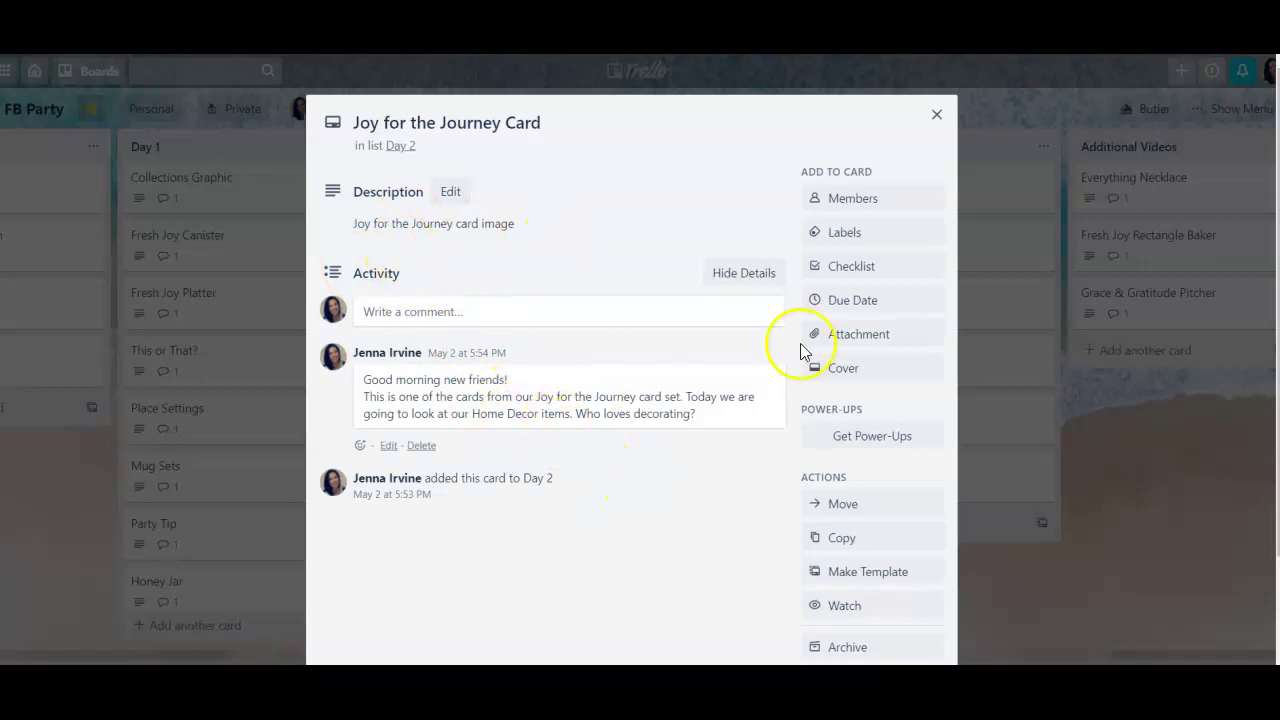
{"action": "left_click", "coordinate": [936, 114]}
{"action": "left_click", "coordinate": [477, 257]}
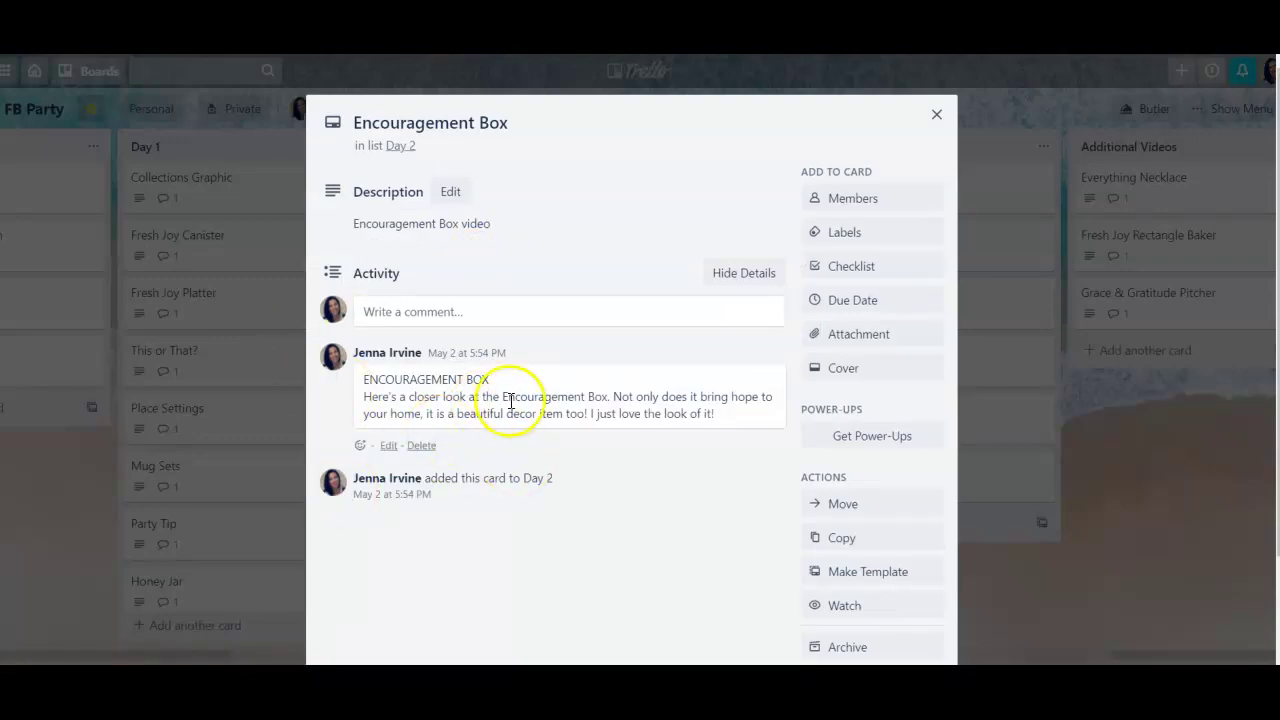
{"action": "left_click", "coordinate": [937, 120]}
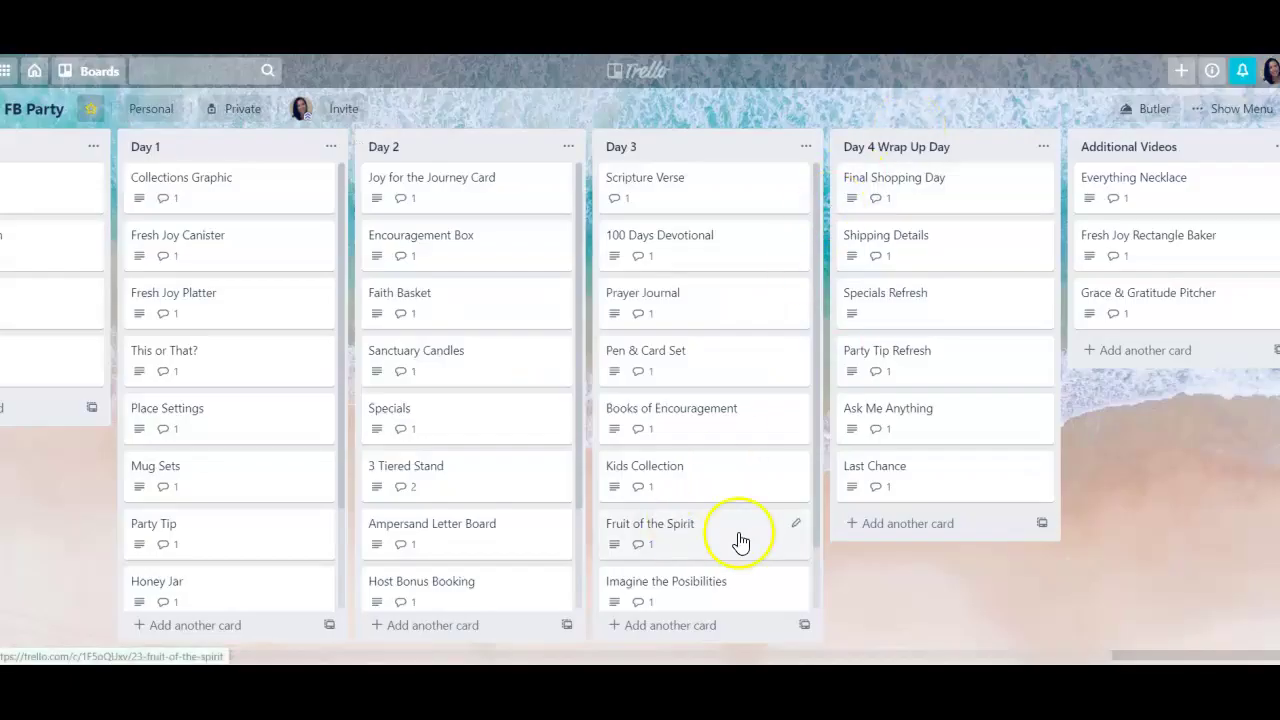
{"action": "left_click", "coordinate": [714, 191]}
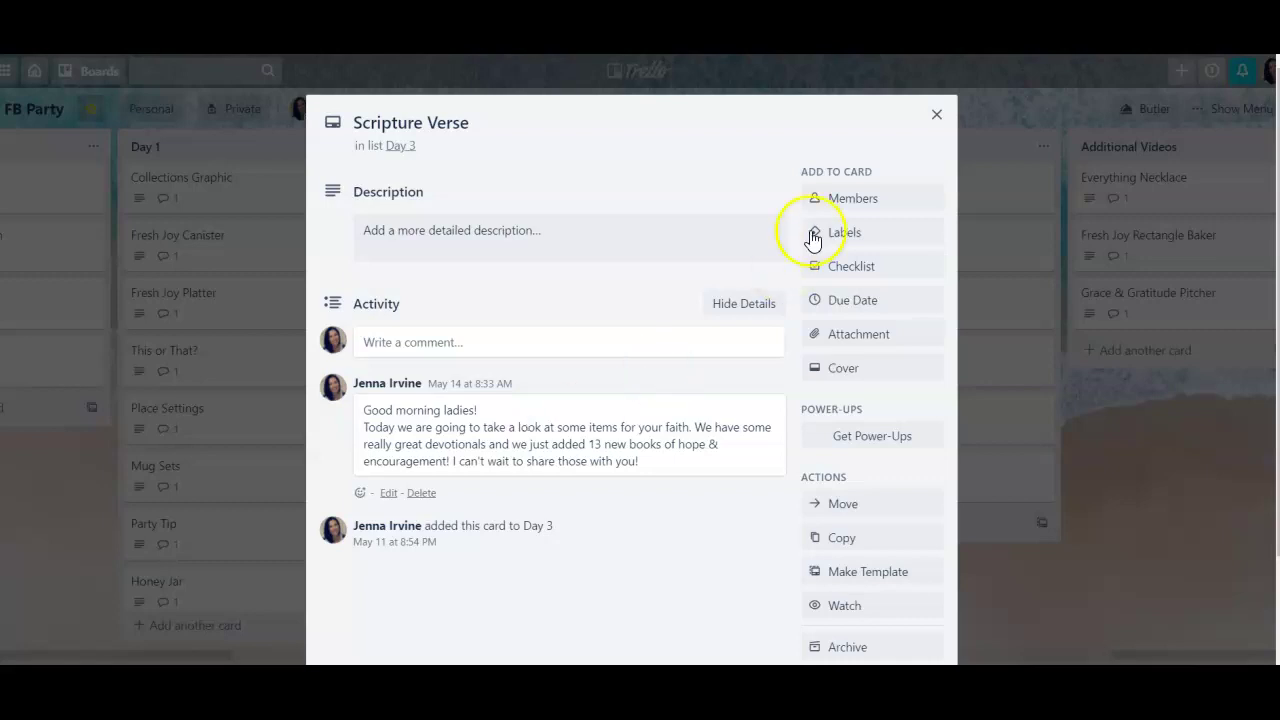
{"action": "left_click", "coordinate": [936, 114]}
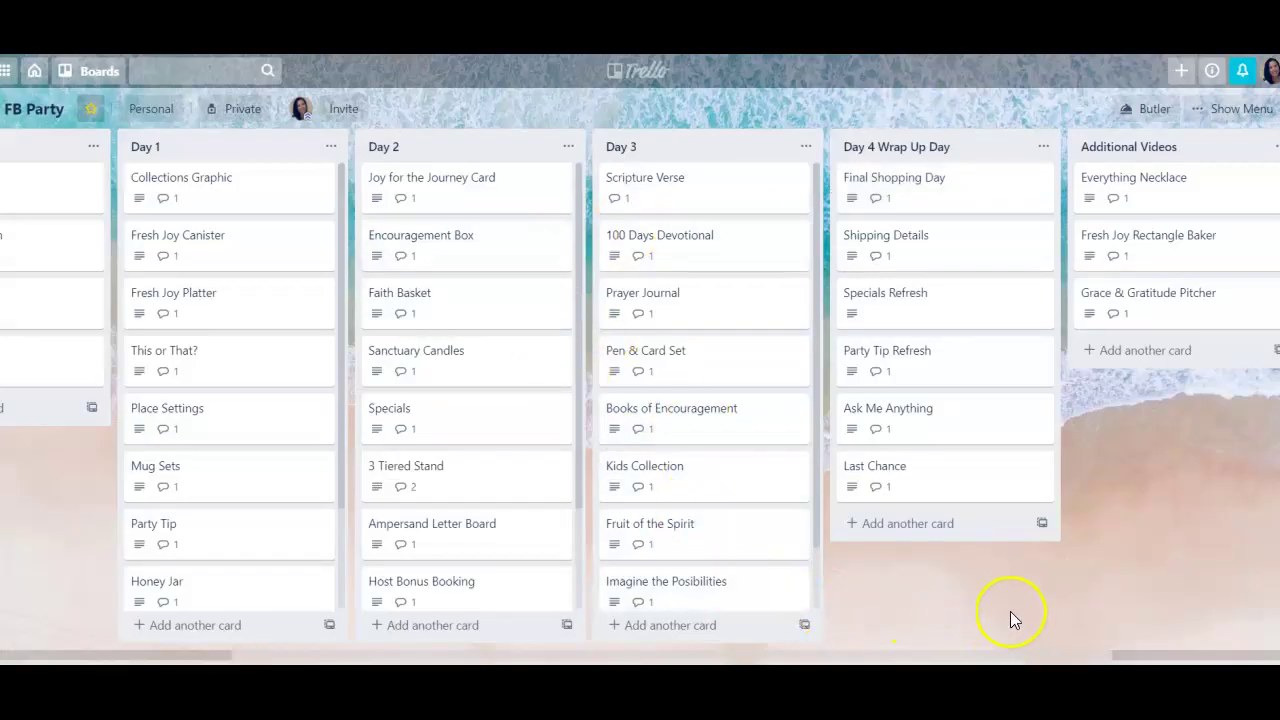
Step: Look over the Day 4 Wrap Up Day cards, and read the CURRENT HOSTESS SHOP LINKS card in the Set Up Posts list
{"action": "left_click_drag", "start_coordinate": [1014, 617], "coordinate": [906, 600]}
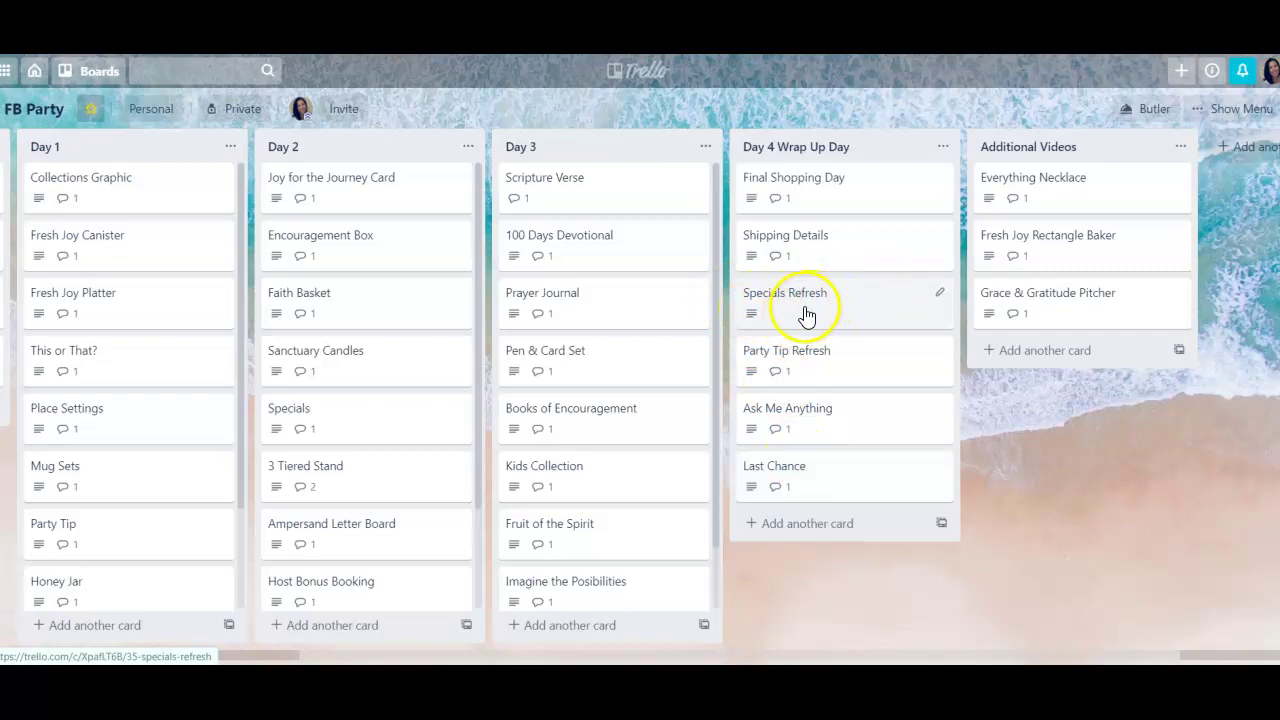
{"action": "left_click_drag", "start_coordinate": [766, 578], "coordinate": [869, 565]}
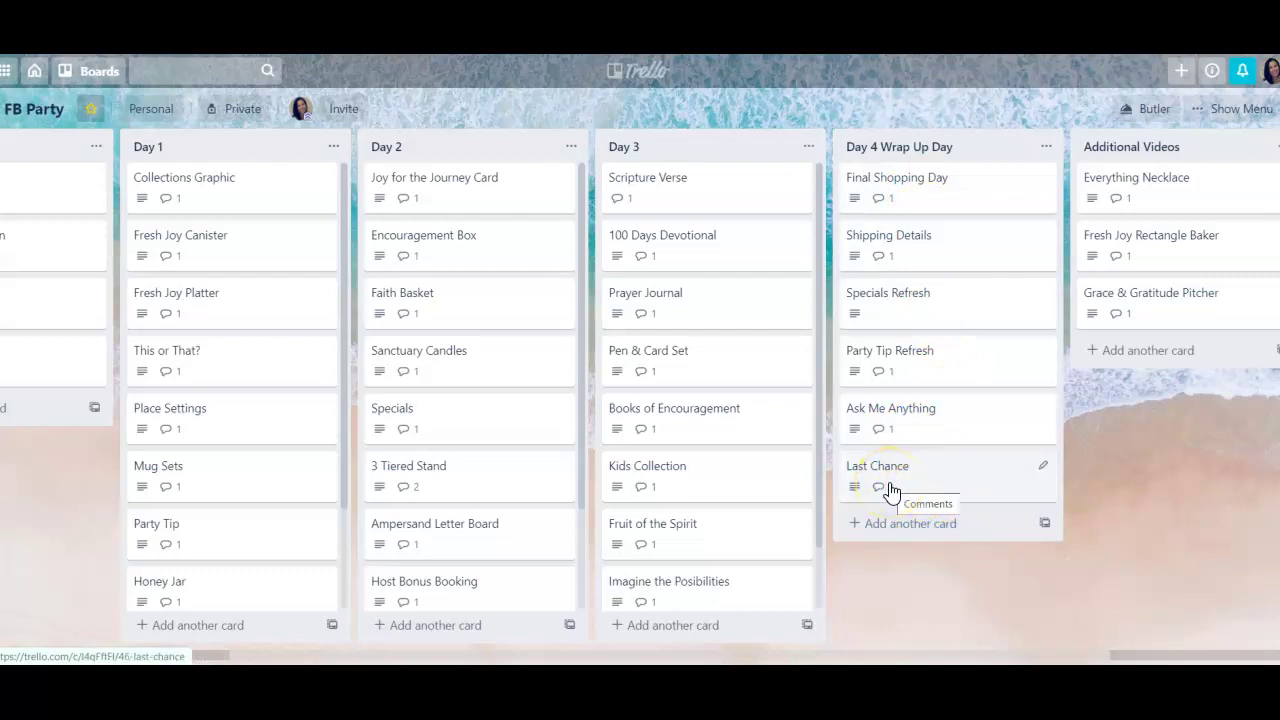
{"action": "left_click_drag", "start_coordinate": [1101, 592], "coordinate": [926, 589]}
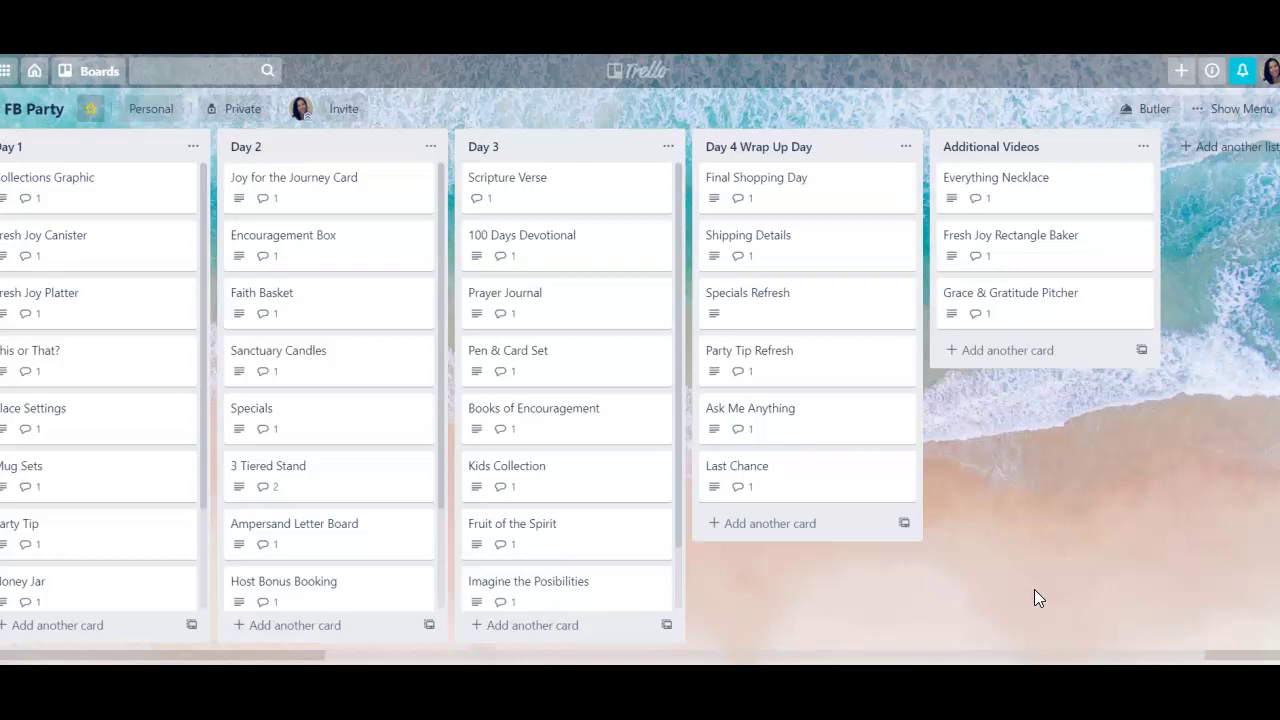
{"action": "left_click_drag", "start_coordinate": [772, 592], "coordinate": [1174, 615]}
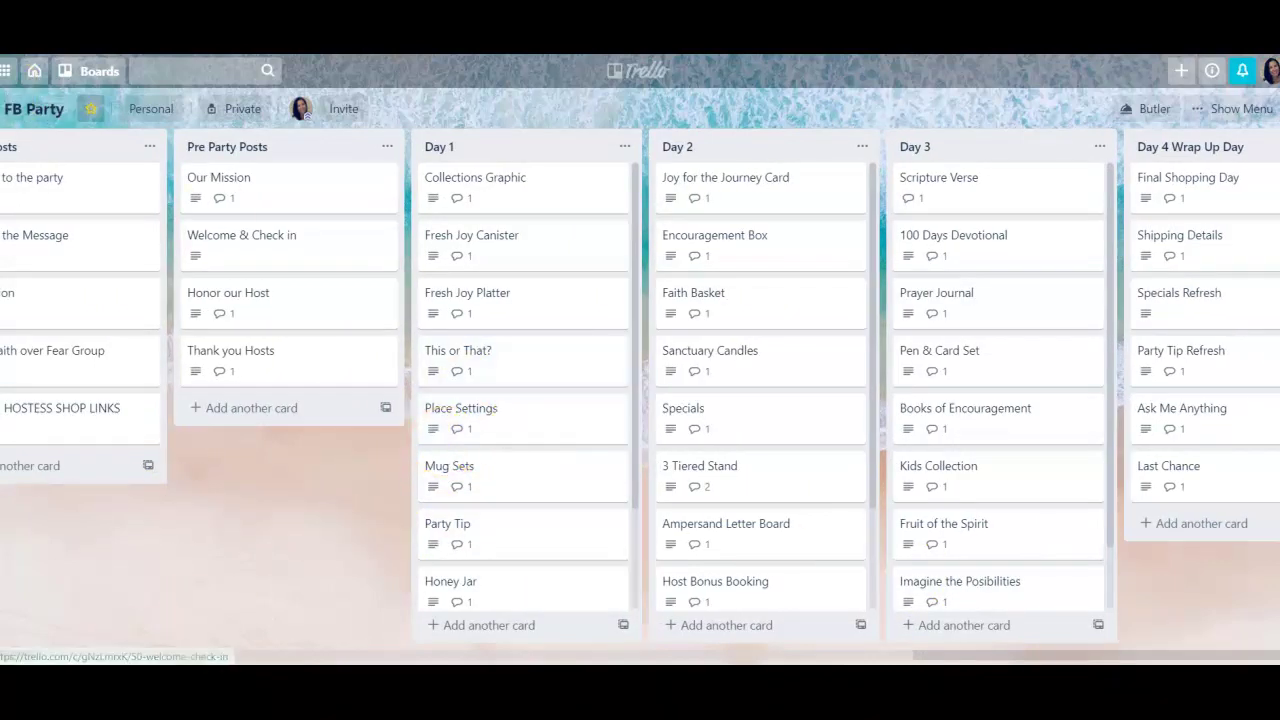
{"action": "left_click_drag", "start_coordinate": [249, 577], "coordinate": [335, 566]}
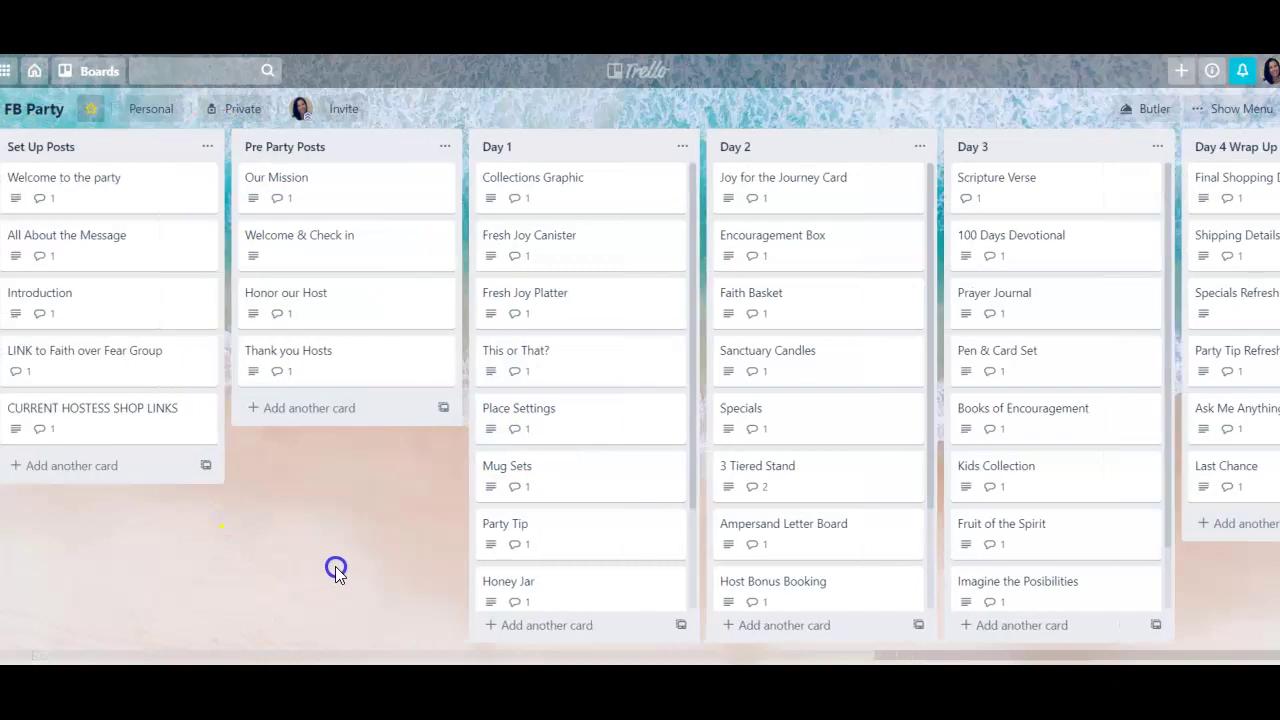
{"action": "left_click", "coordinate": [107, 424]}
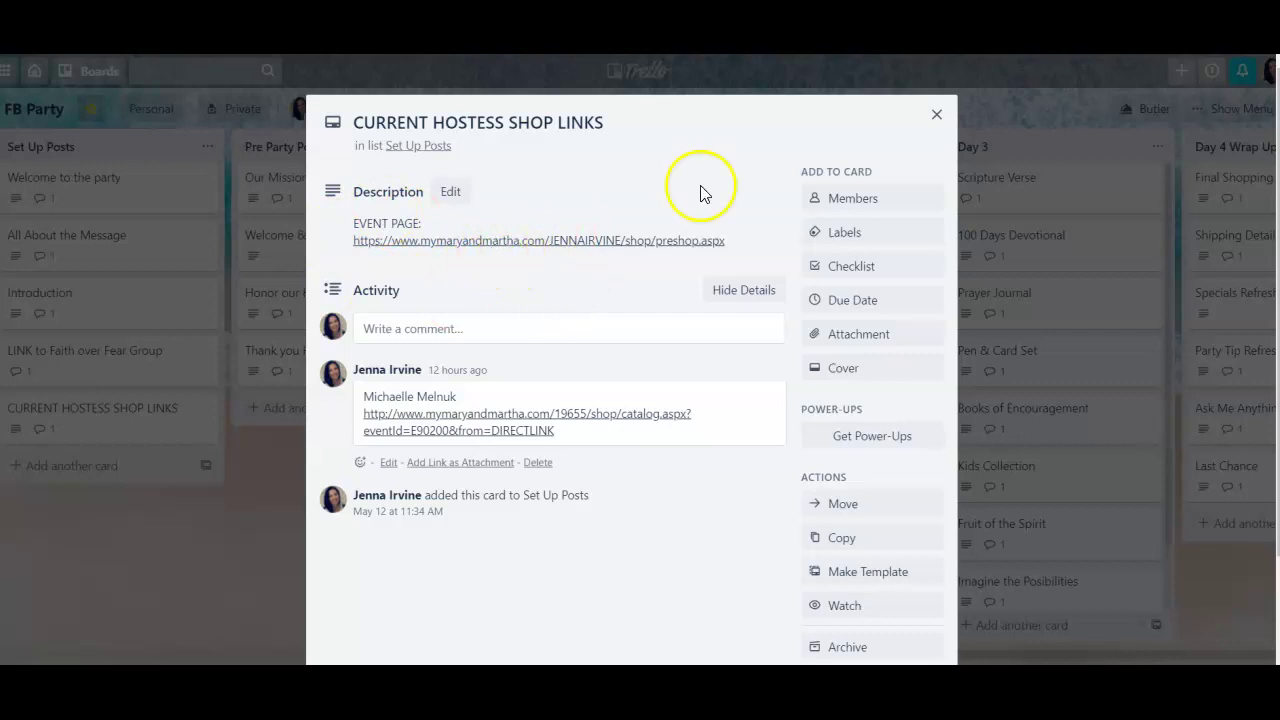
{"action": "left_click", "coordinate": [936, 115]}
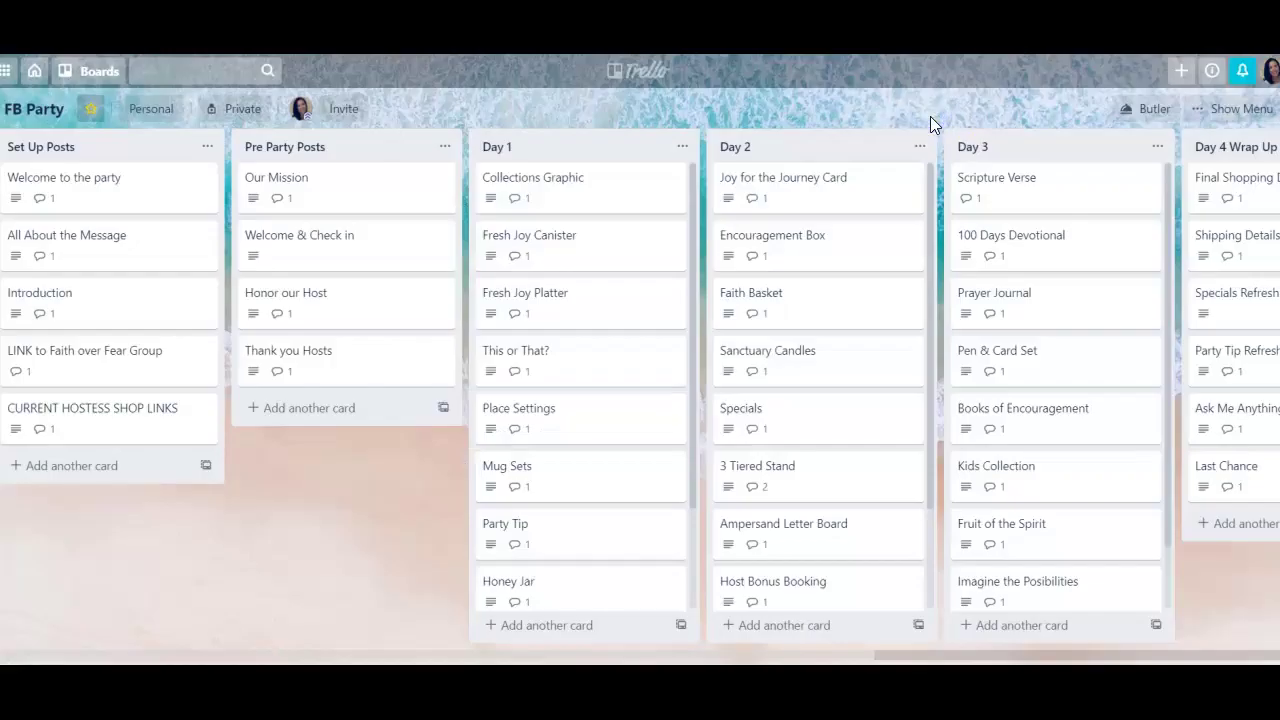